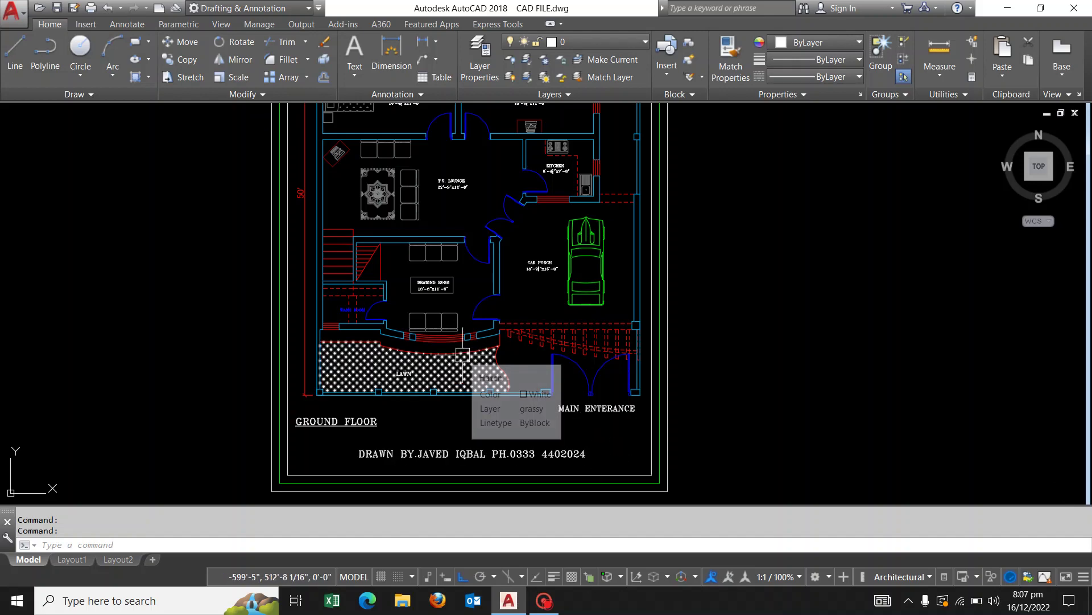
- Pan and zoom around the floor plan to centre the car porch and drawing room
scroll(463, 356, "down", 4)
scroll(462, 356, "up", 3)
scroll(461, 335, "up", 1)
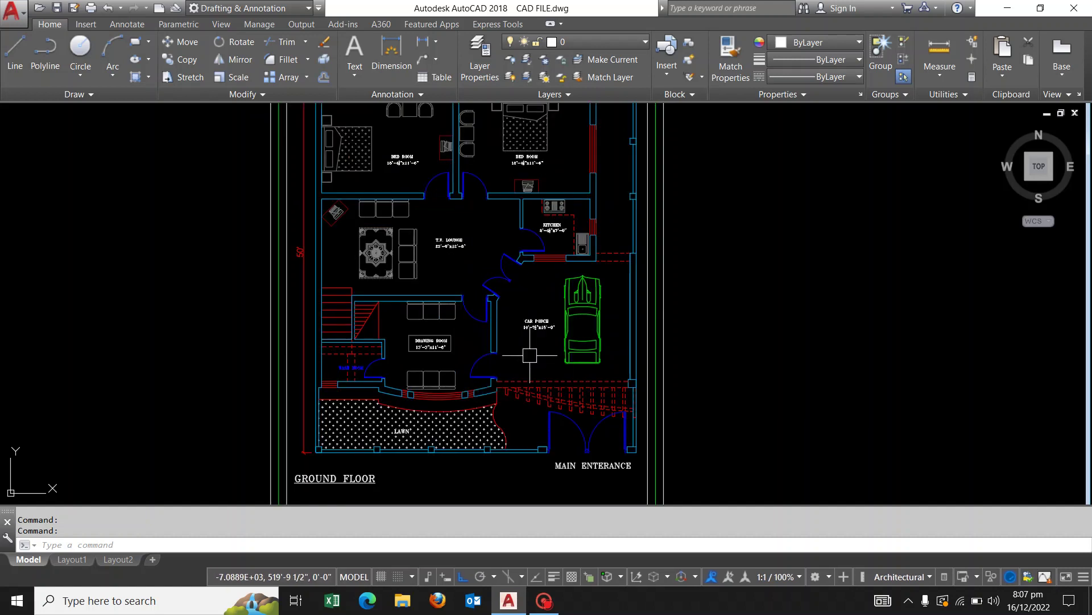
scroll(529, 356, "down", 3)
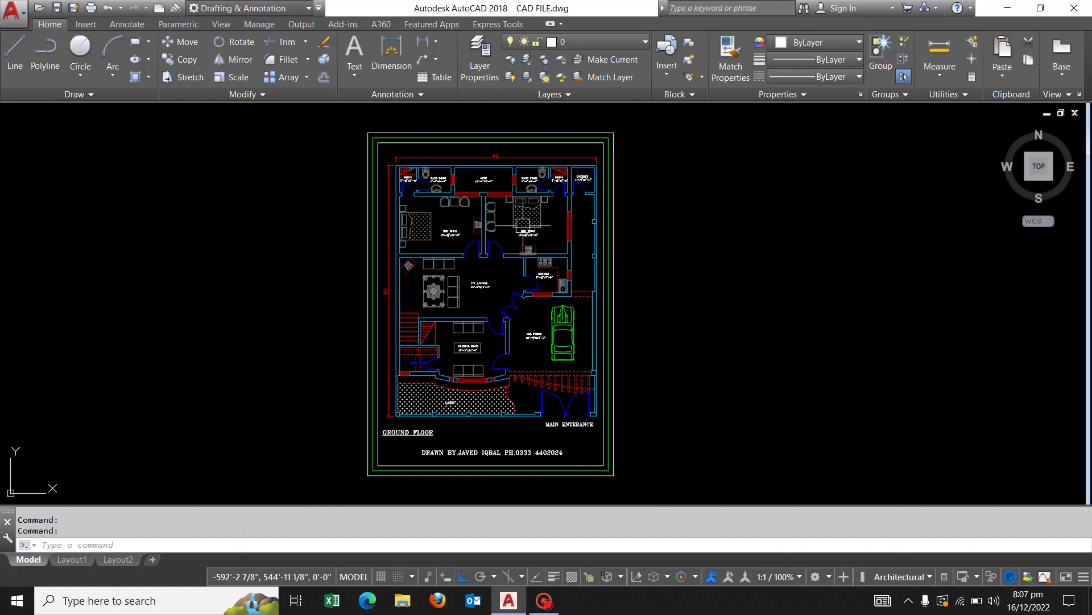
scroll(521, 188, "up", 3)
scroll(521, 188, "down", 3)
scroll(511, 240, "up", 3)
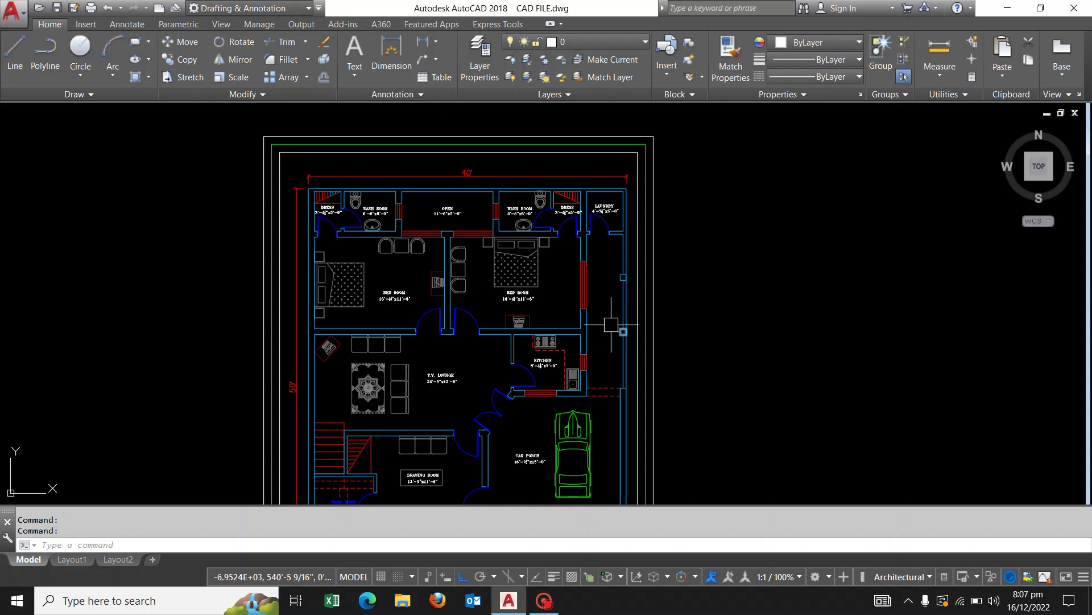
scroll(573, 284, "down", 2)
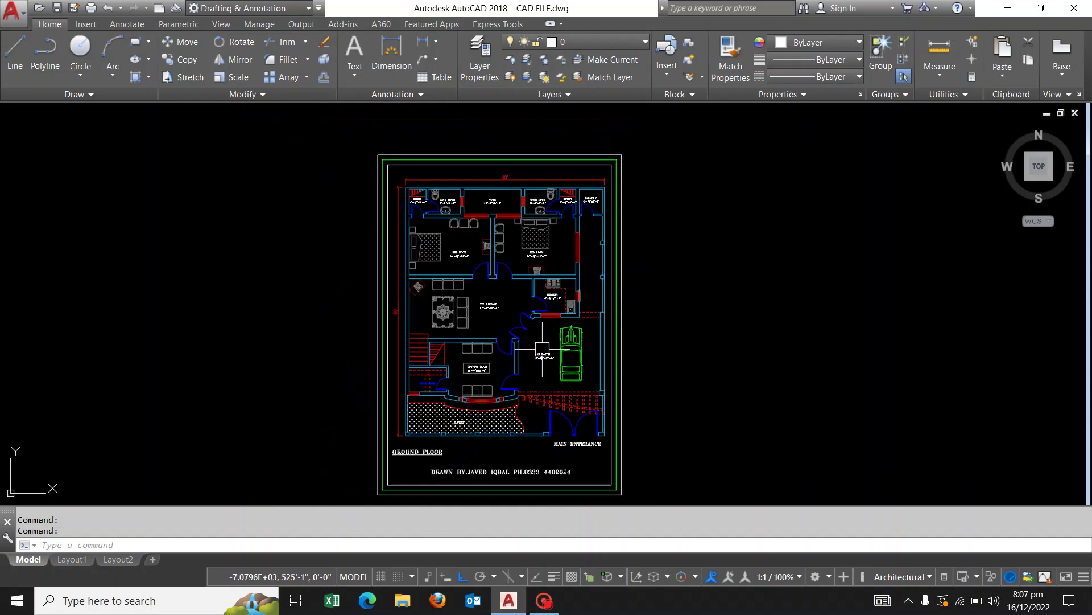
scroll(460, 418, "up", 4)
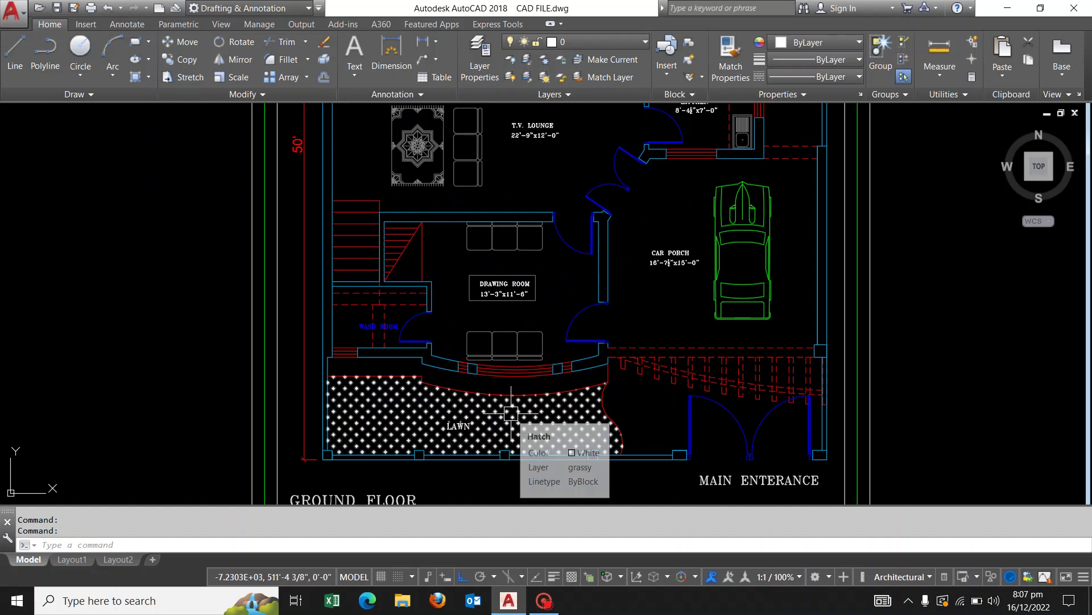
mouse_move(510, 414)
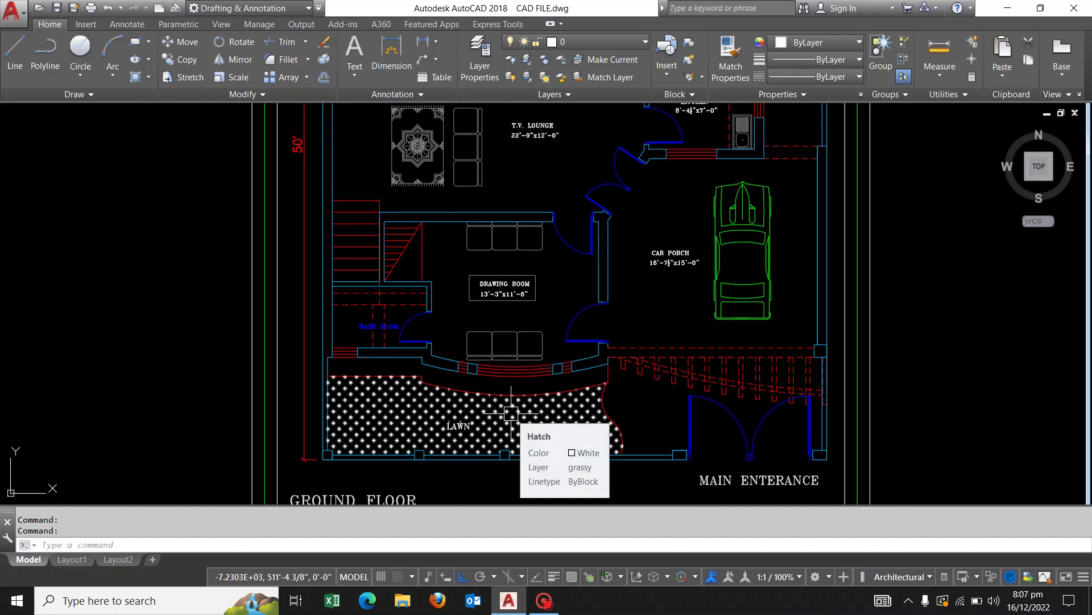
middle_click_drag(707, 287, 664, 340)
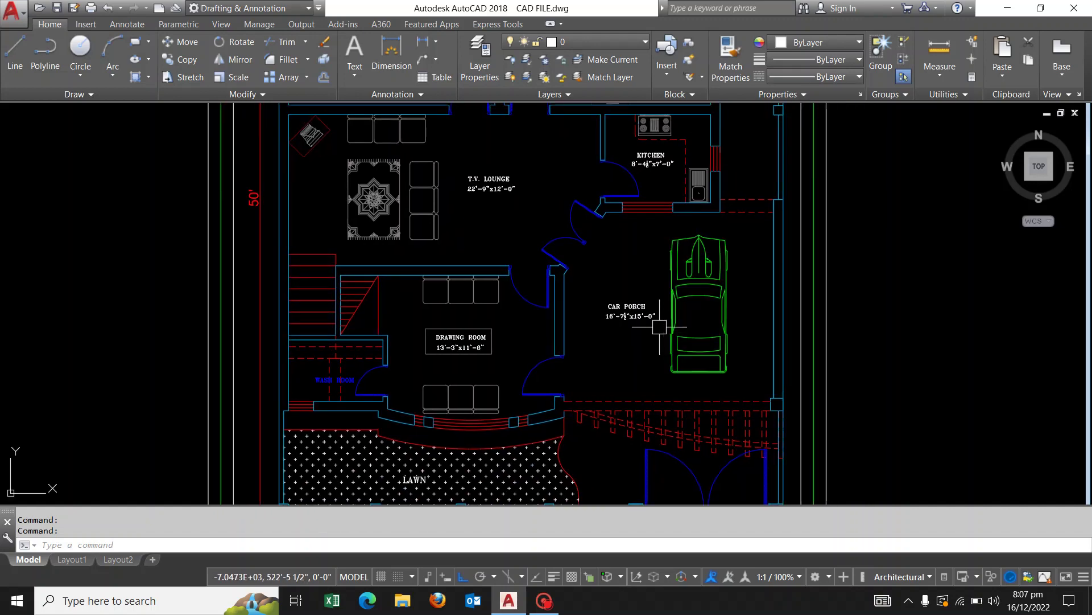
mouse_move(565, 287)
middle_mouse_down()
mouse_move(538, 329)
mouse_move(530, 414)
middle_mouse_up()
scroll(458, 318, "down", 4)
scroll(458, 271, "up", 2)
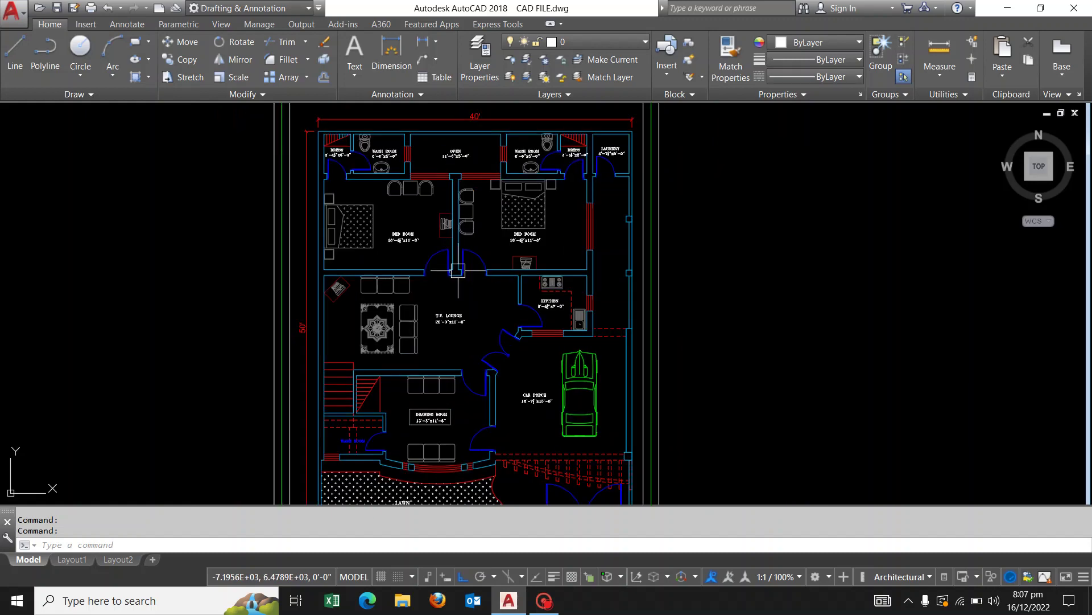
- Zoom in on the bedrooms and lounge, then out to the full sheet border
middle_click_drag(458, 271, 458, 318)
scroll(459, 318, "up", 1)
scroll(464, 287, "up", 1)
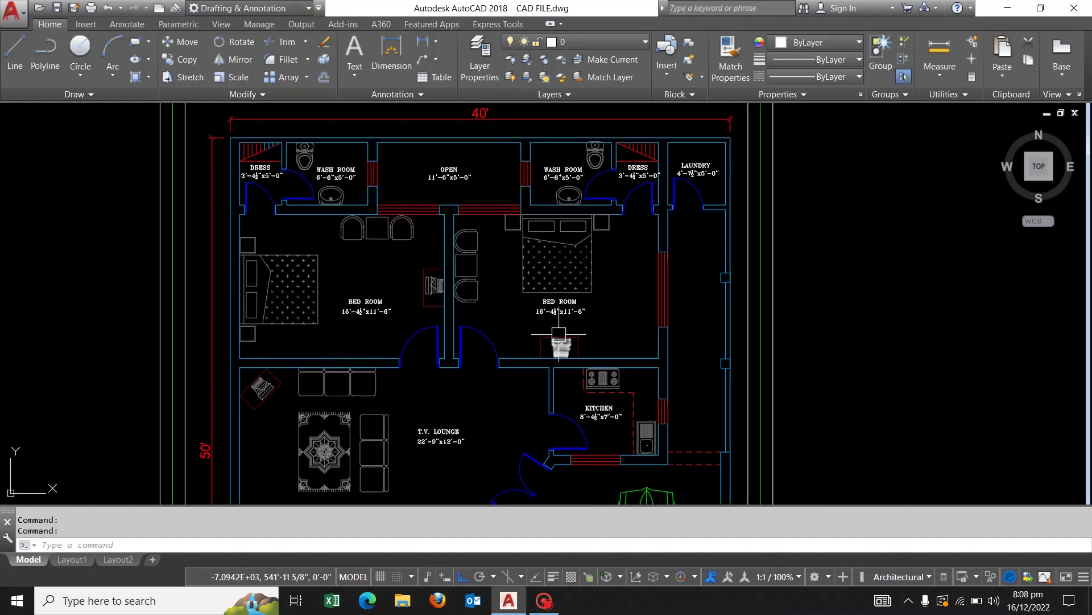
middle_click_drag(559, 334, 565, 358)
scroll(589, 349, "down", 2)
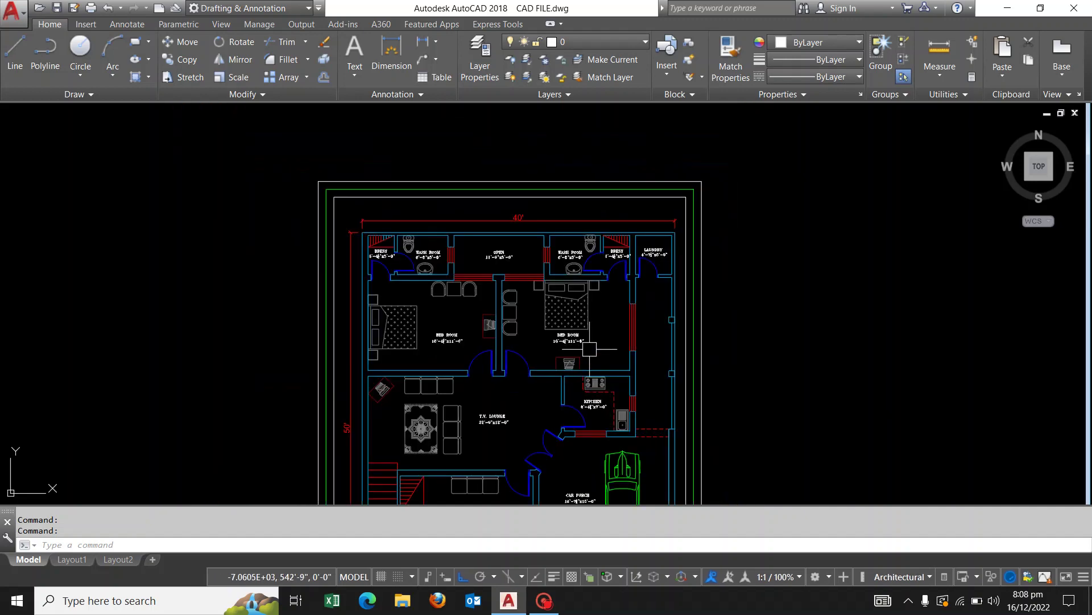
middle_click_drag(558, 398, 552, 374)
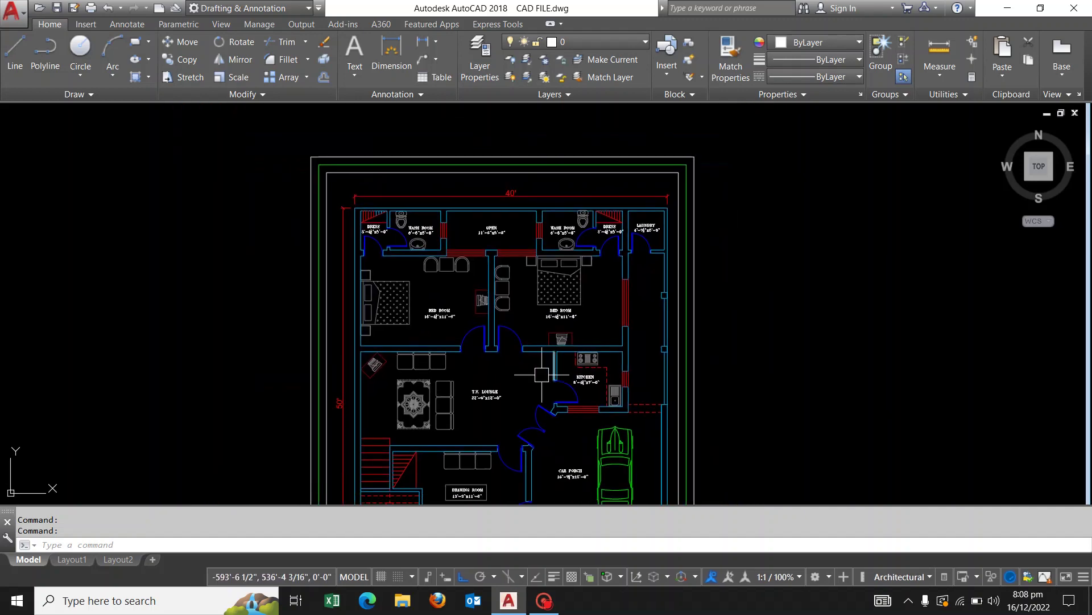
scroll(531, 404, "up", 1)
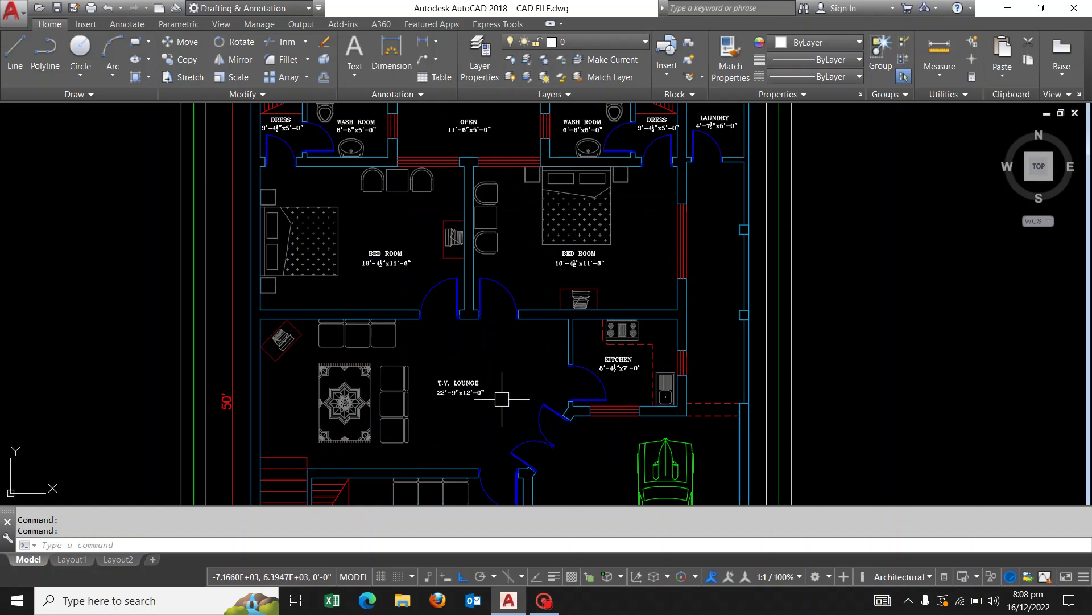
scroll(507, 398, "down", 1)
middle_click_drag(483, 386, 444, 342)
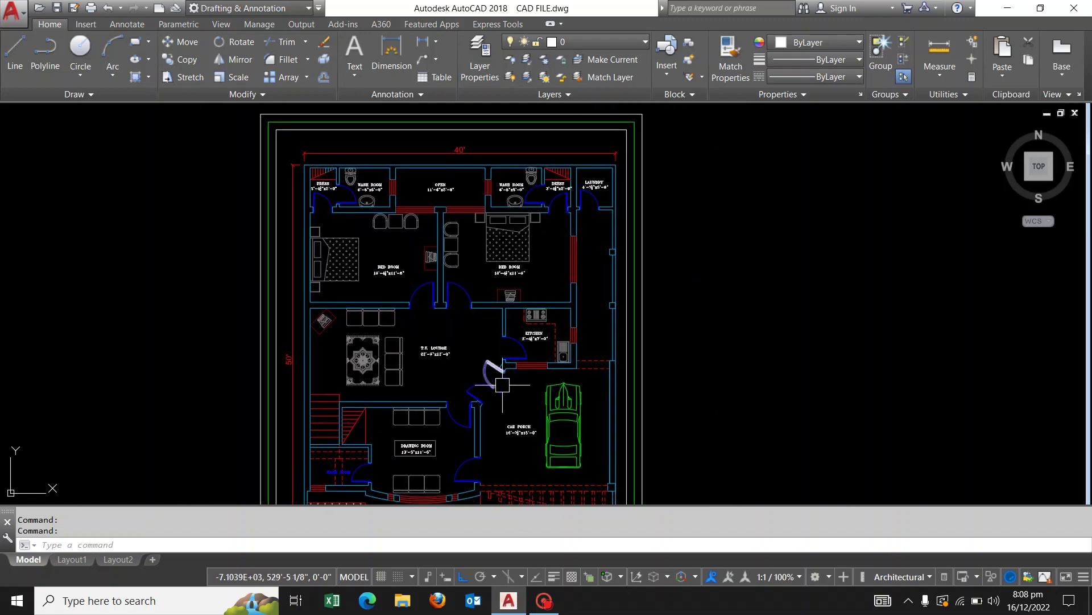
scroll(488, 354, "up", 2)
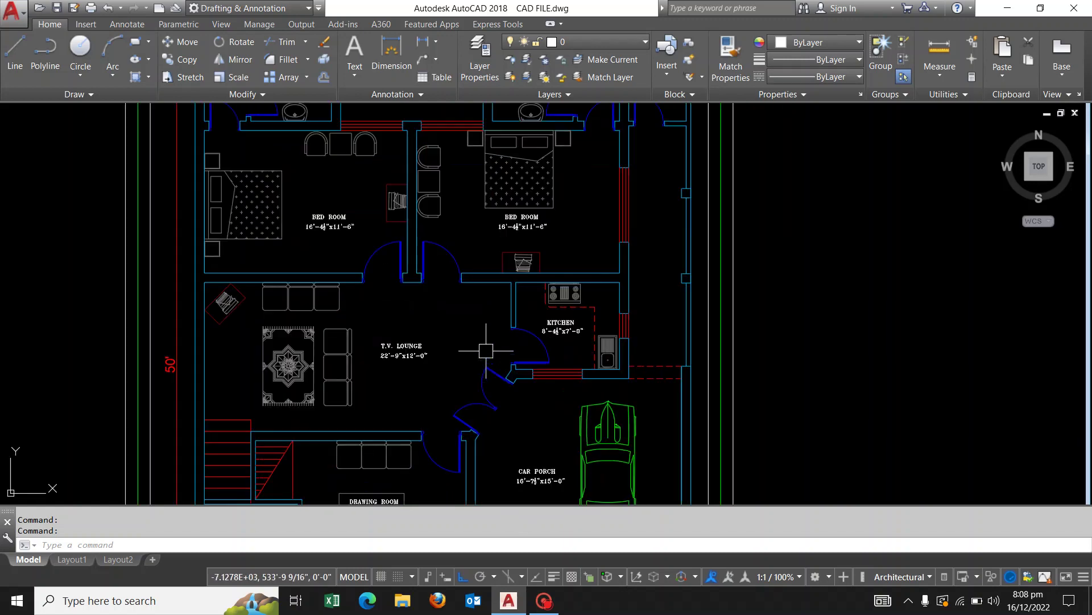
scroll(493, 349, "up", 2)
scroll(503, 349, "down", 2)
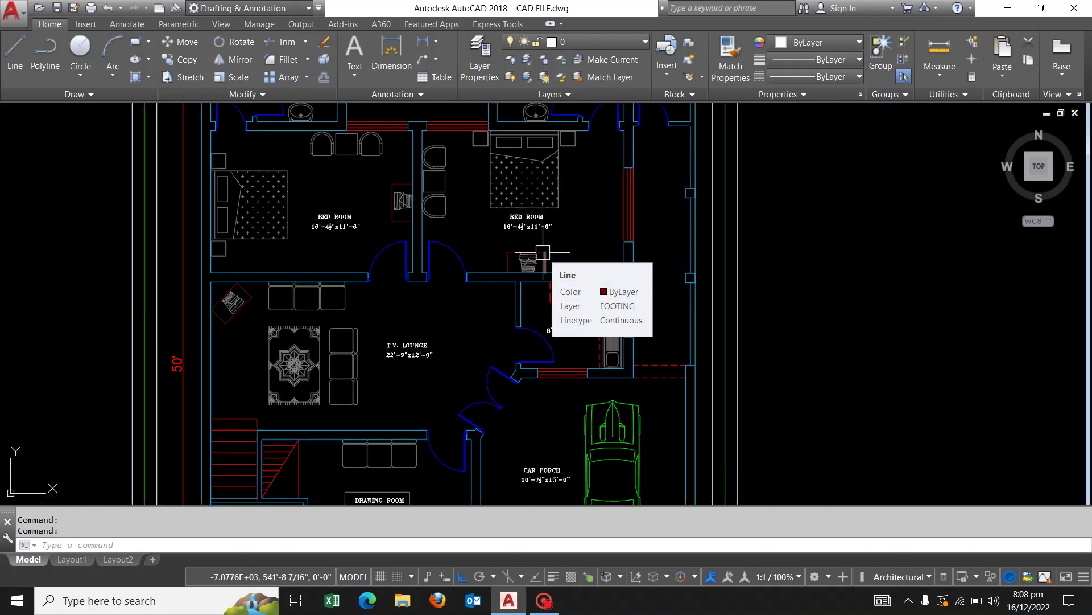
scroll(561, 341, "down", 1)
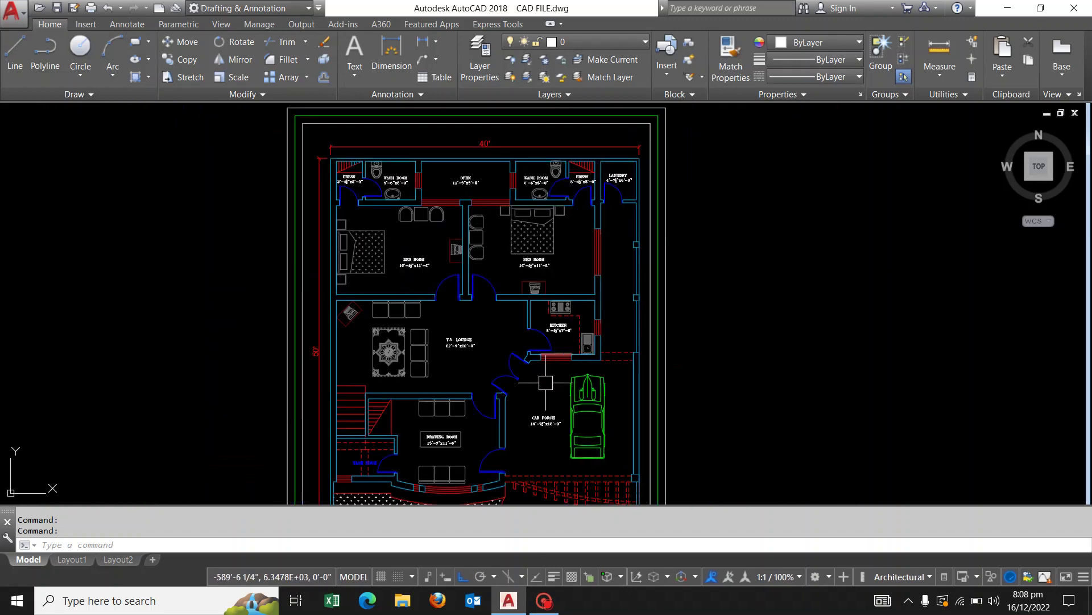
scroll(566, 388, "down", 1)
type("c")
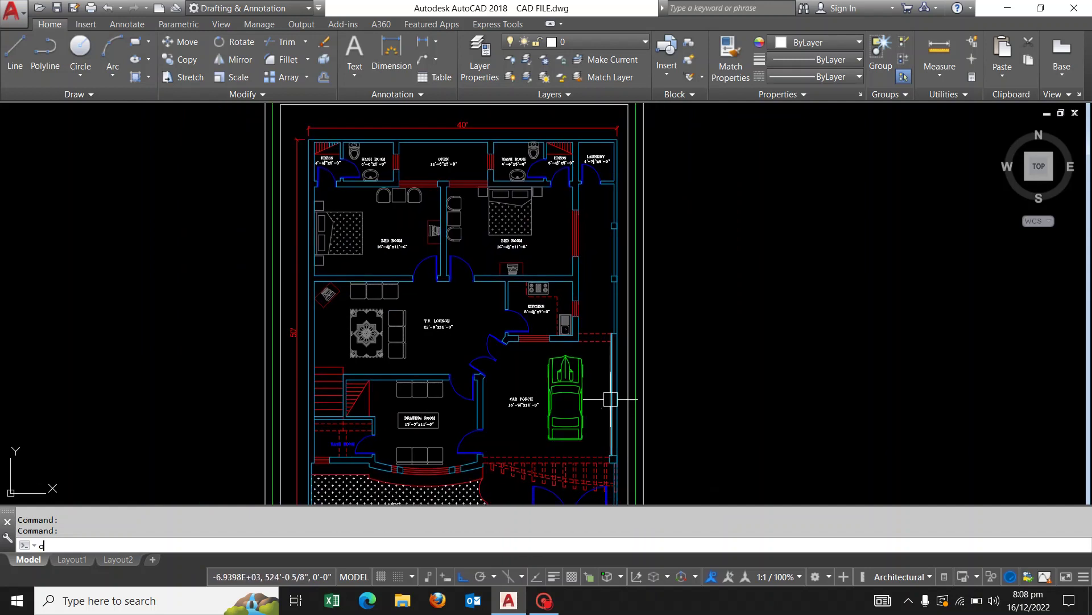
- Open Options with OP on the Open and Save settings, showing AutoCAD 2018 Drawing format
type("OP")
key("Return")
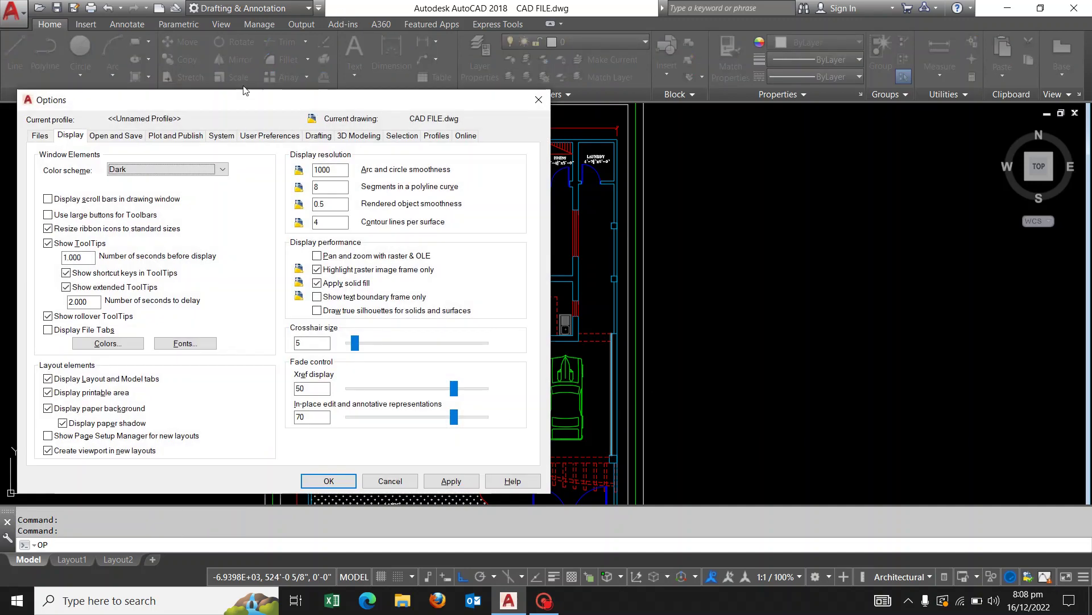
left_click_drag(250, 93, 385, 119)
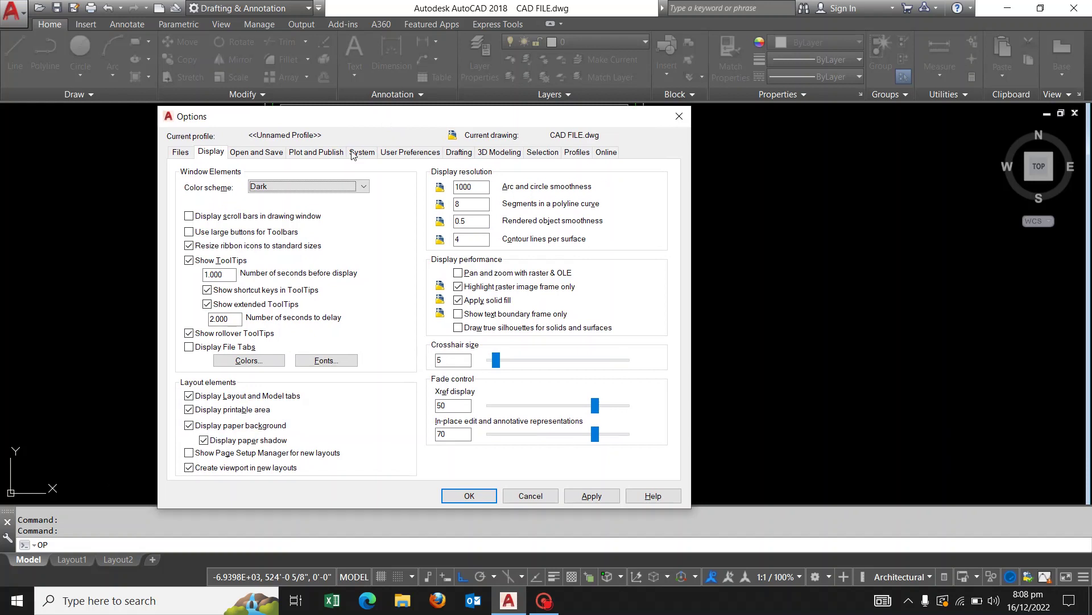
left_click(258, 153)
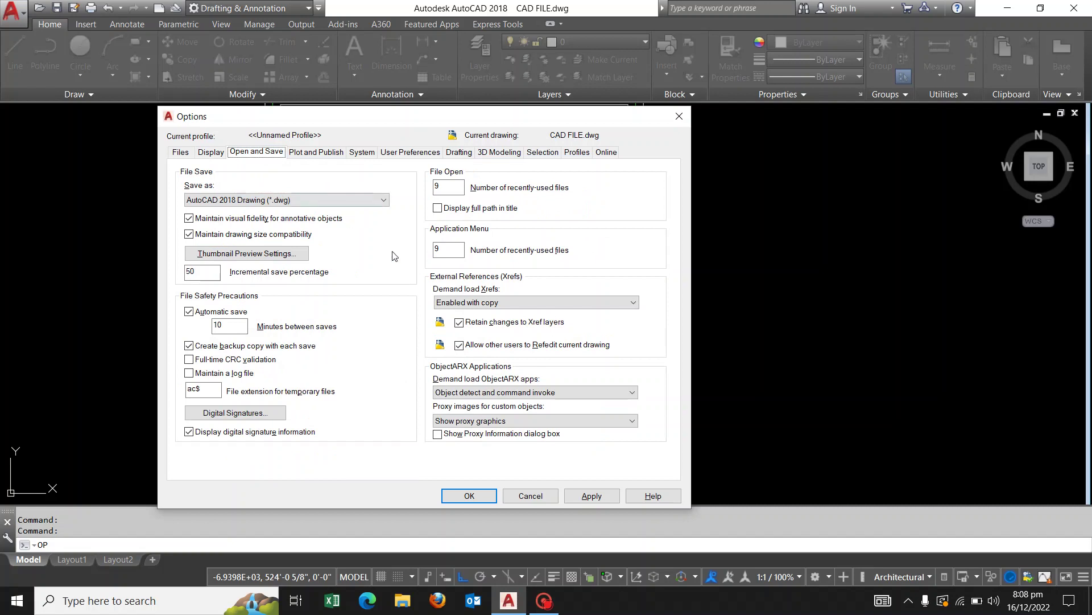
- Expand the File Save 'Save as' list of default drawing formats
left_click(385, 200)
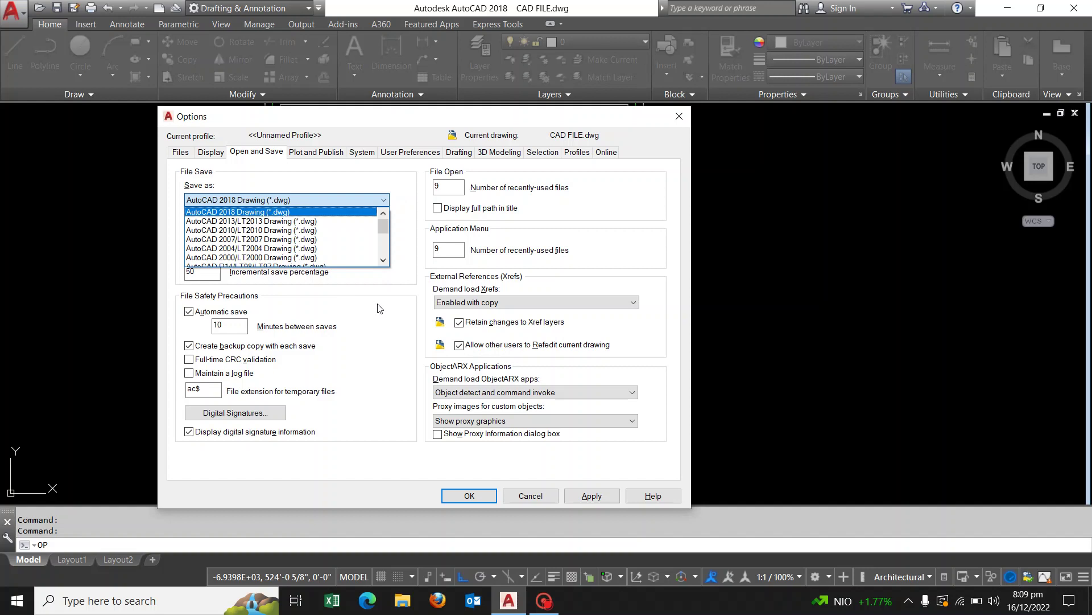
- Make AutoCAD 2007/LT2007 Drawing (*.dwg) the default save format, apply it, and close Options
scroll(370, 239, "down", 1)
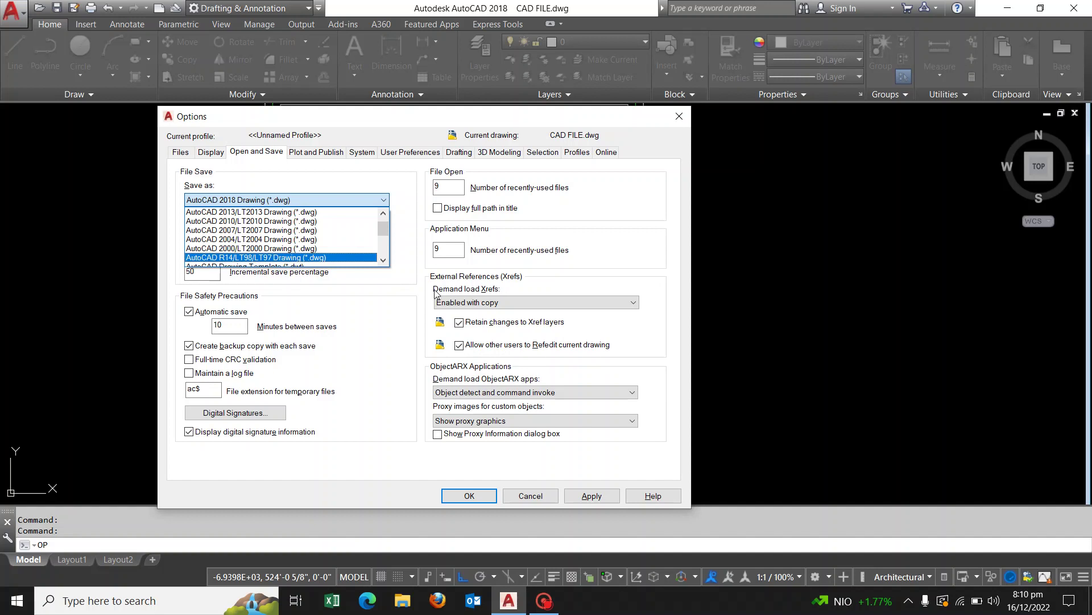
left_click(263, 230)
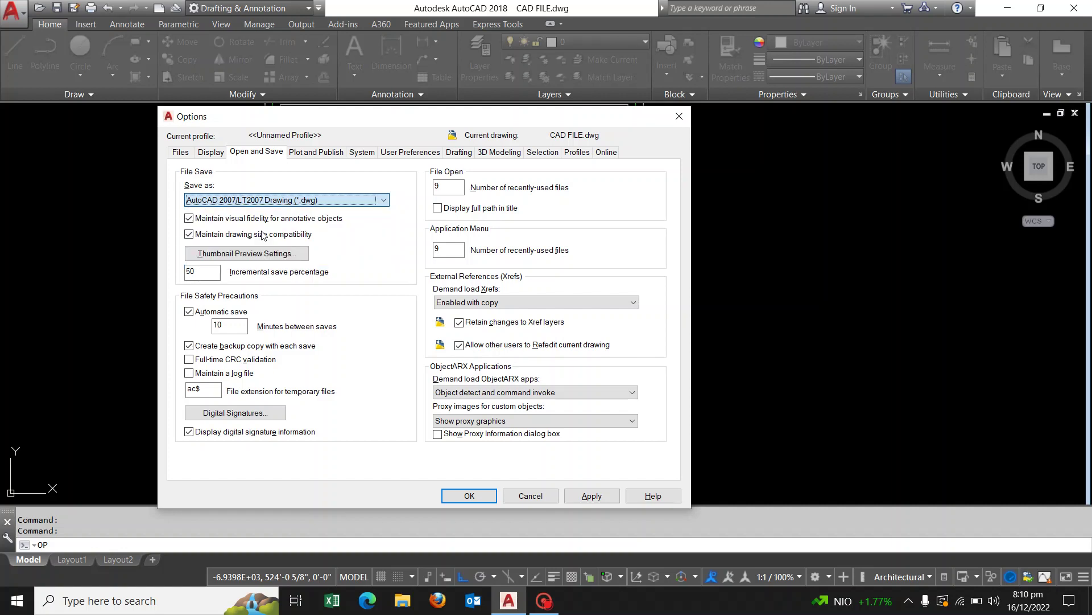
left_click(600, 496)
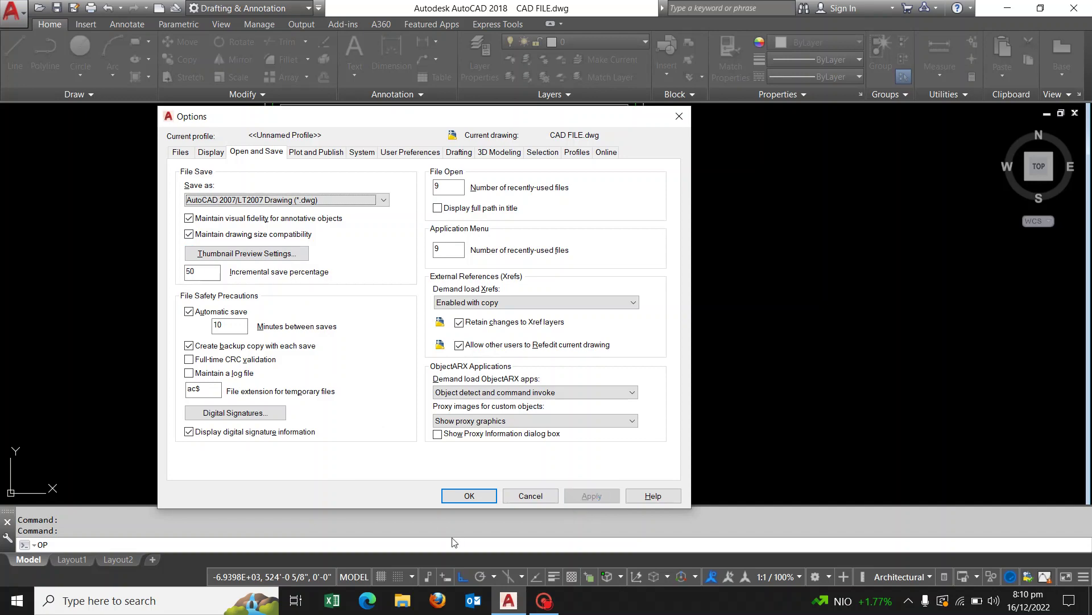
left_click(477, 500)
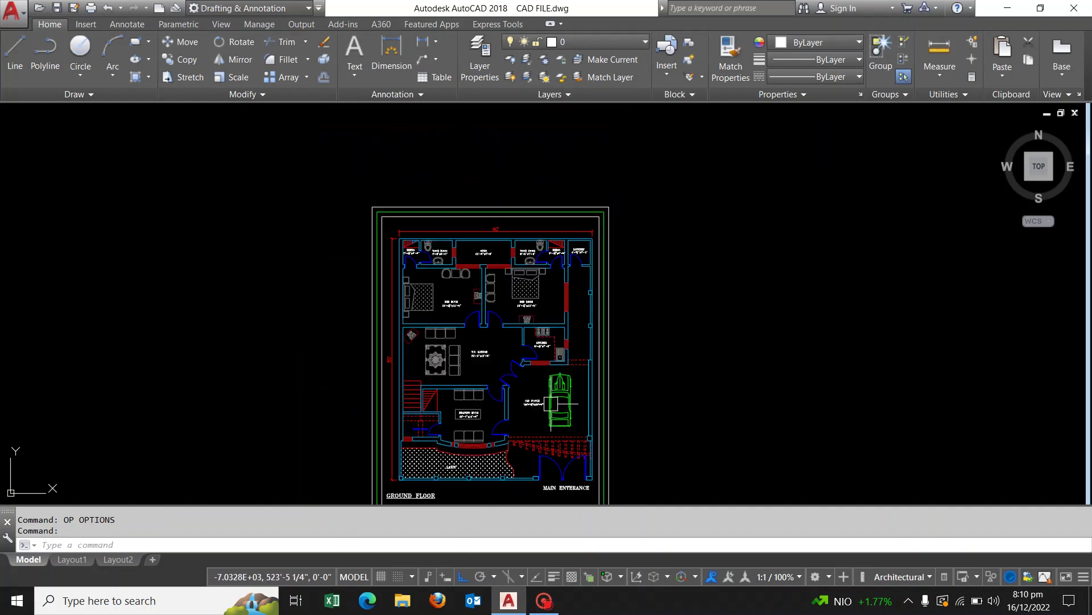
- Pan the floor plan left and up to reframe the drawing
scroll(555, 414, "down", 2)
middle_click_drag(555, 415, 512, 401)
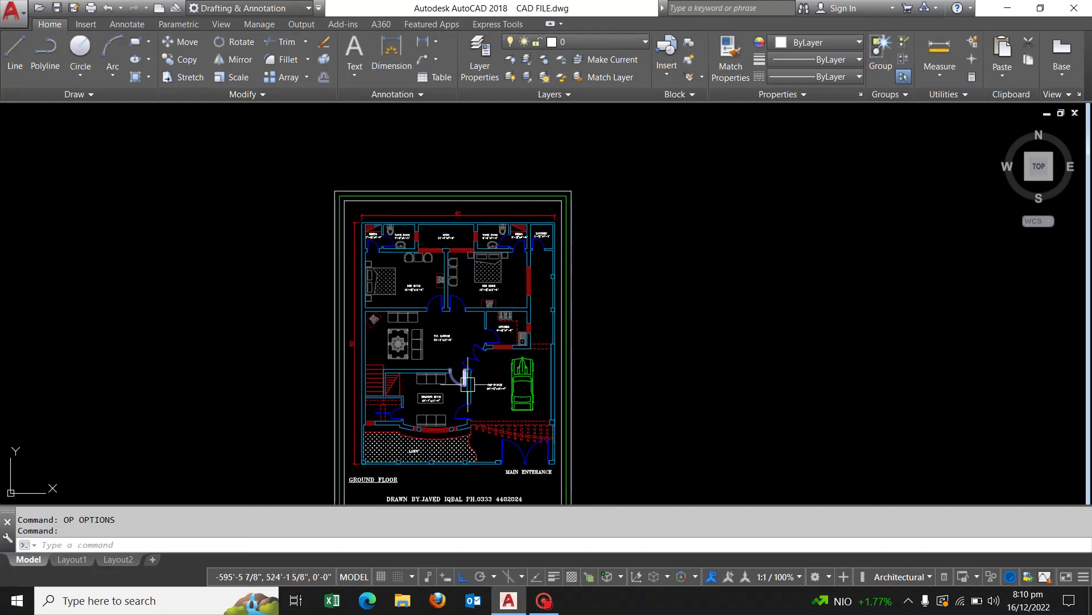
middle_click_drag(443, 360, 422, 329)
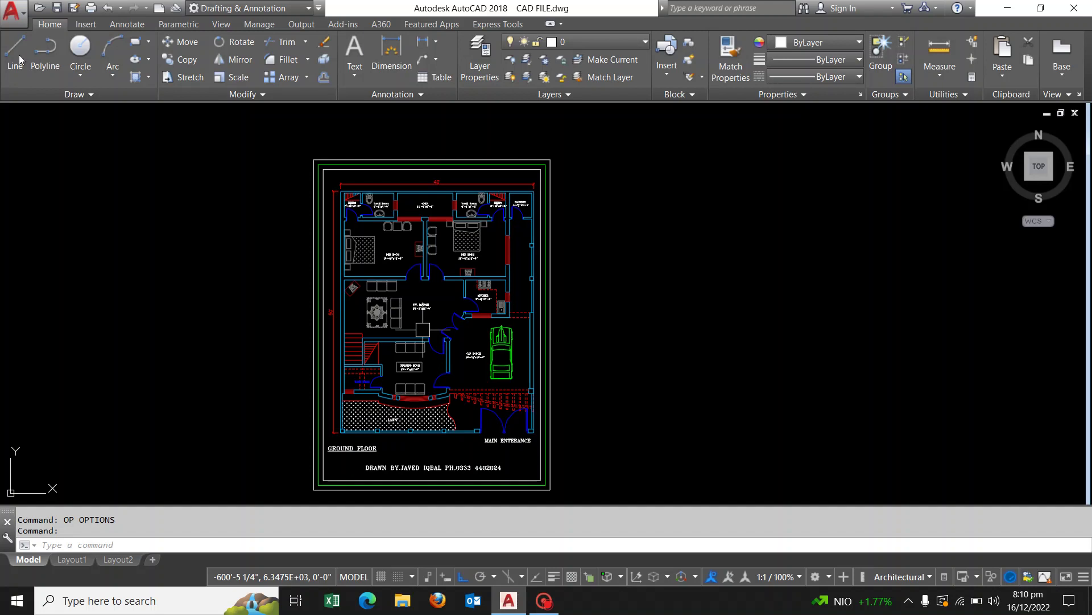
- Save the drawing to the Desktop as 2525.dwg in 2007 format, then minimize AutoCAD
left_click(11, 9)
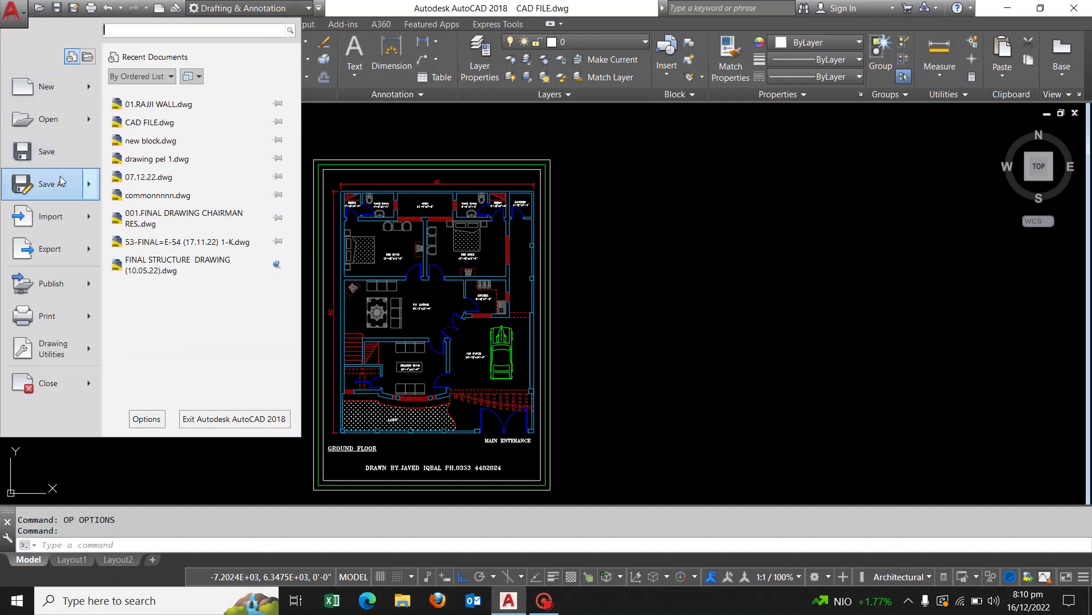
key("Escape")
key("ctrl+shift+s")
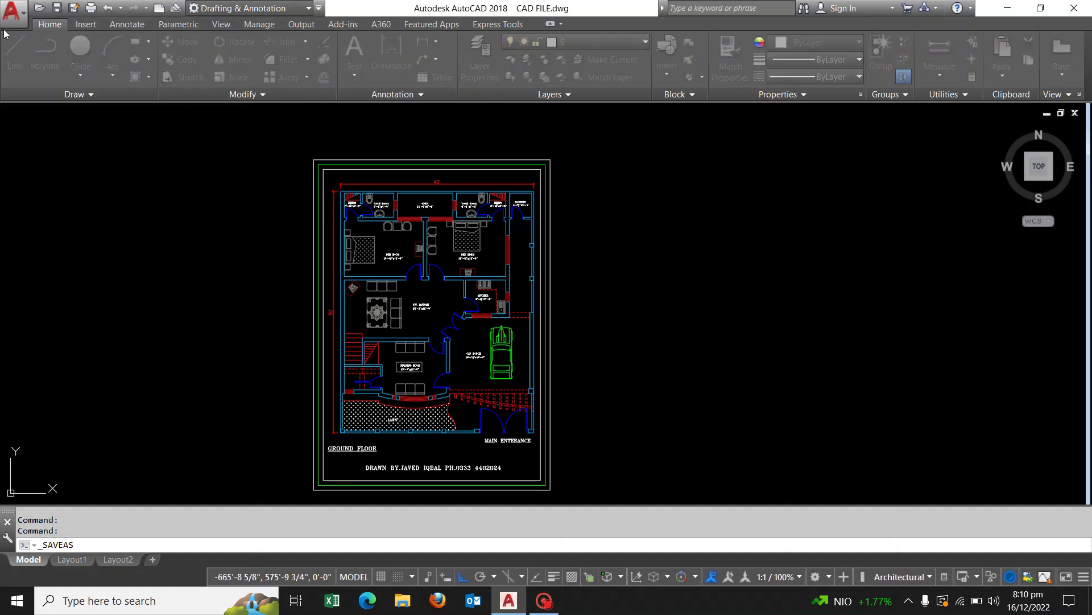
left_click(427, 142)
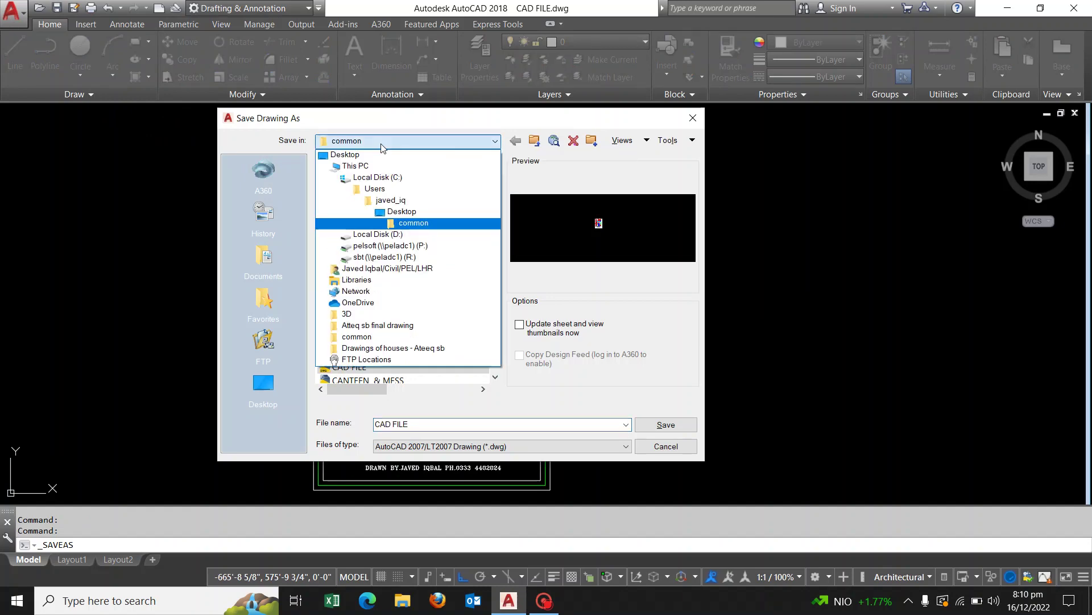
left_click(413, 149)
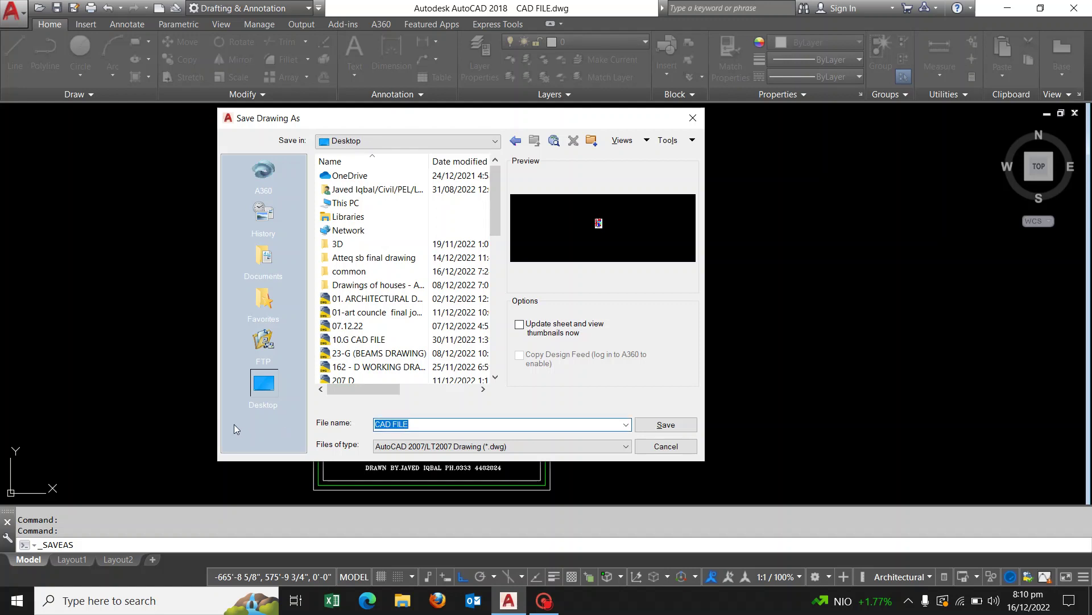
type("2525")
left_click(655, 426)
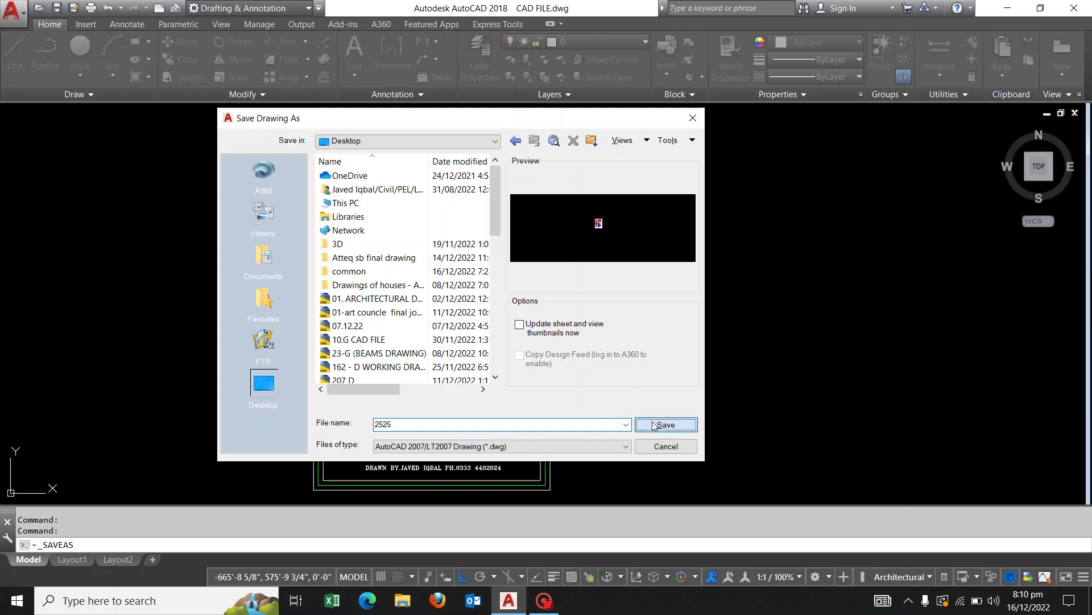
left_click(1007, 7)
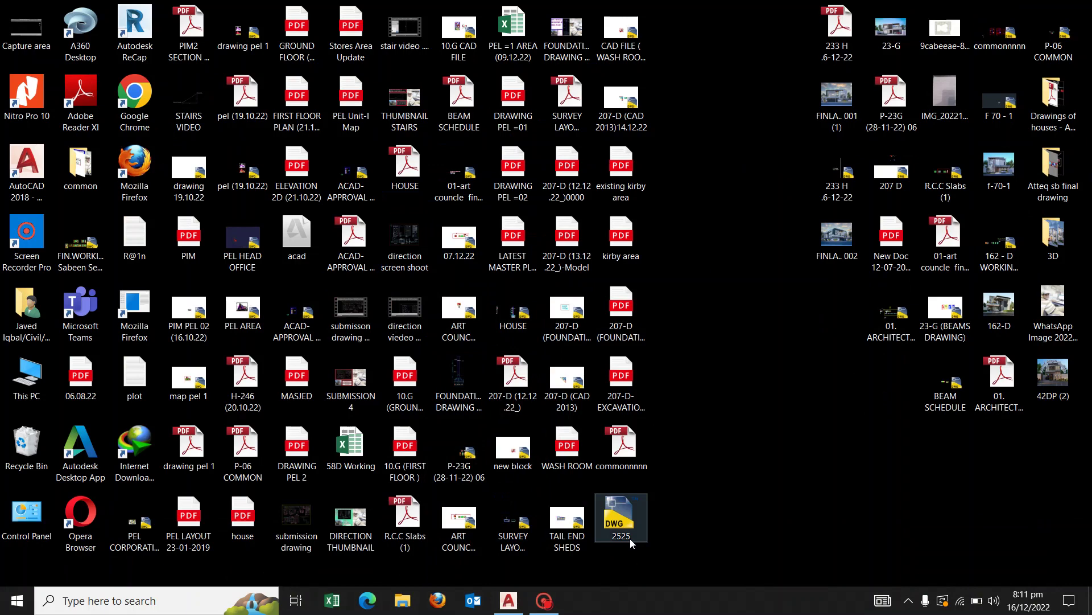
- Move the 2525 drawing icon near the top of the desktop and restore AutoCAD
left_click_drag(630, 538, 722, 80)
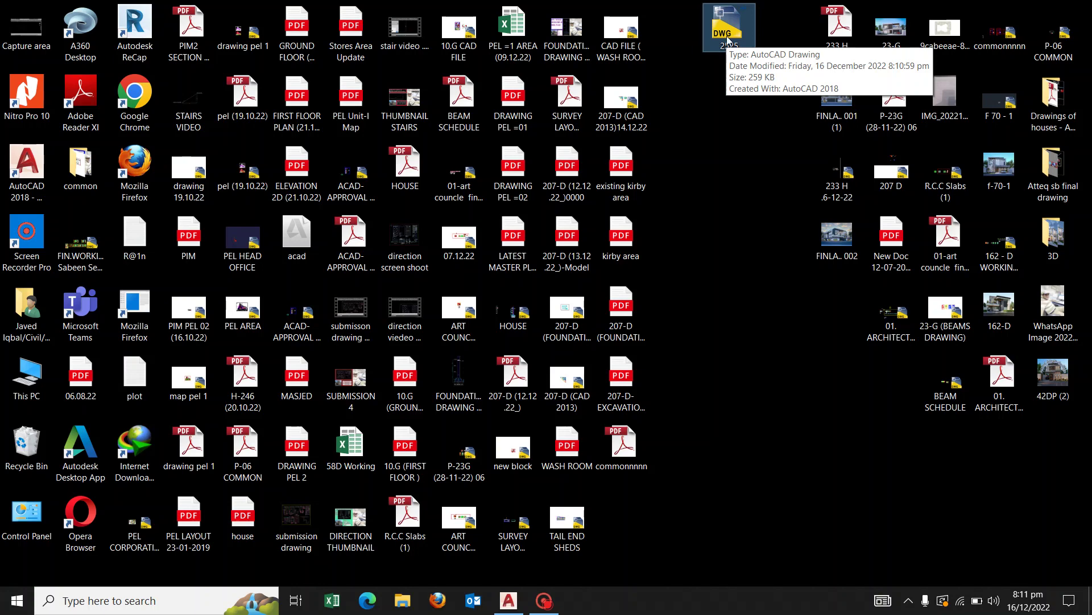
mouse_move(729, 27)
left_click_drag(728, 40, 730, 48)
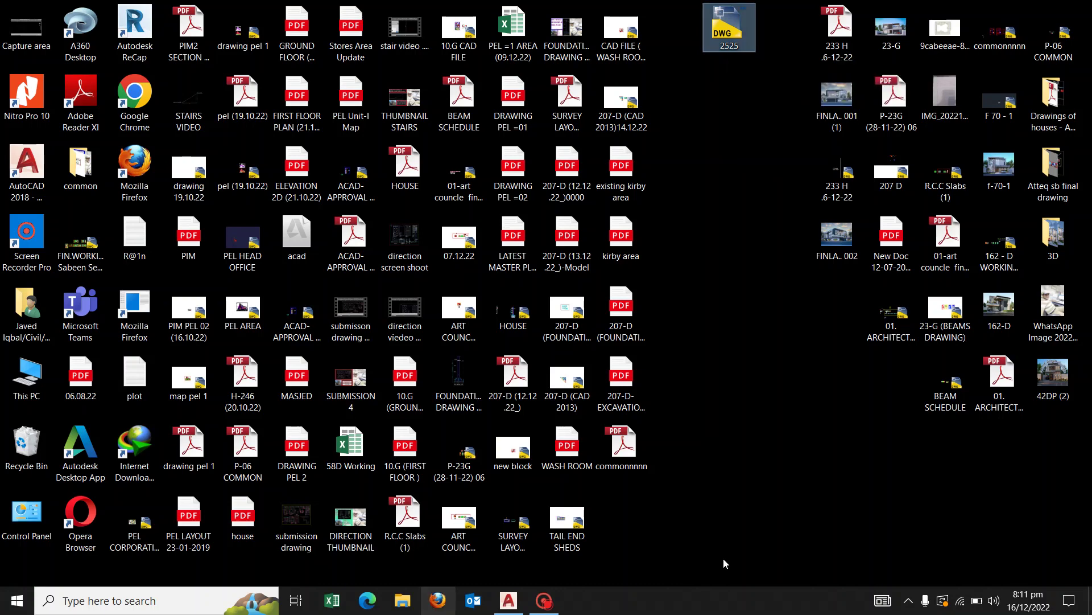
left_click(509, 601)
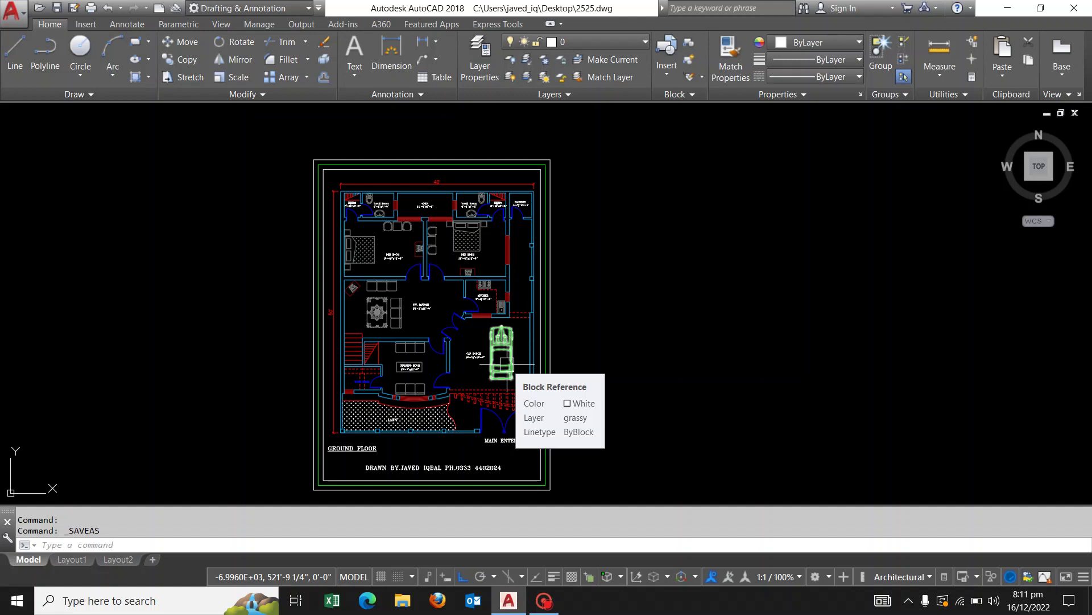
- Change the default save format in Options to AutoCAD 2004/LT2004 Drawing and close it
type("op")
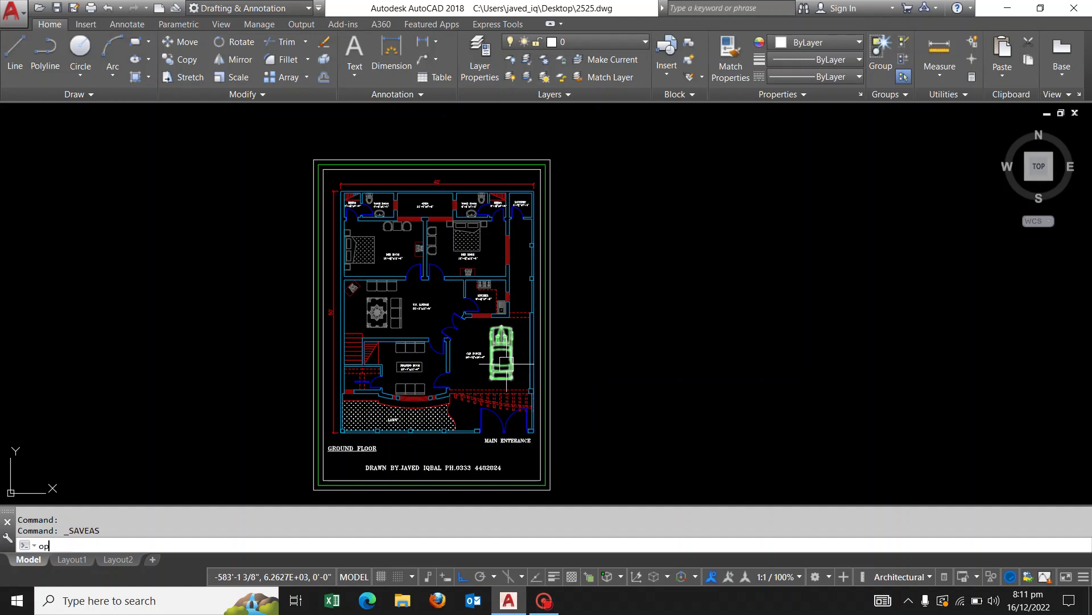
key("Return")
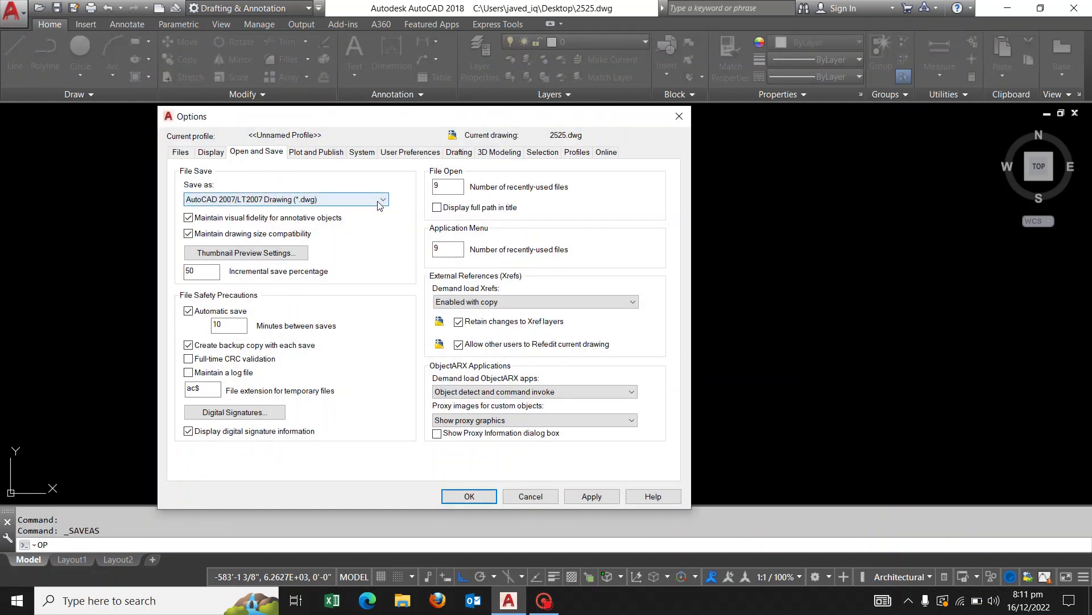
left_click(346, 200)
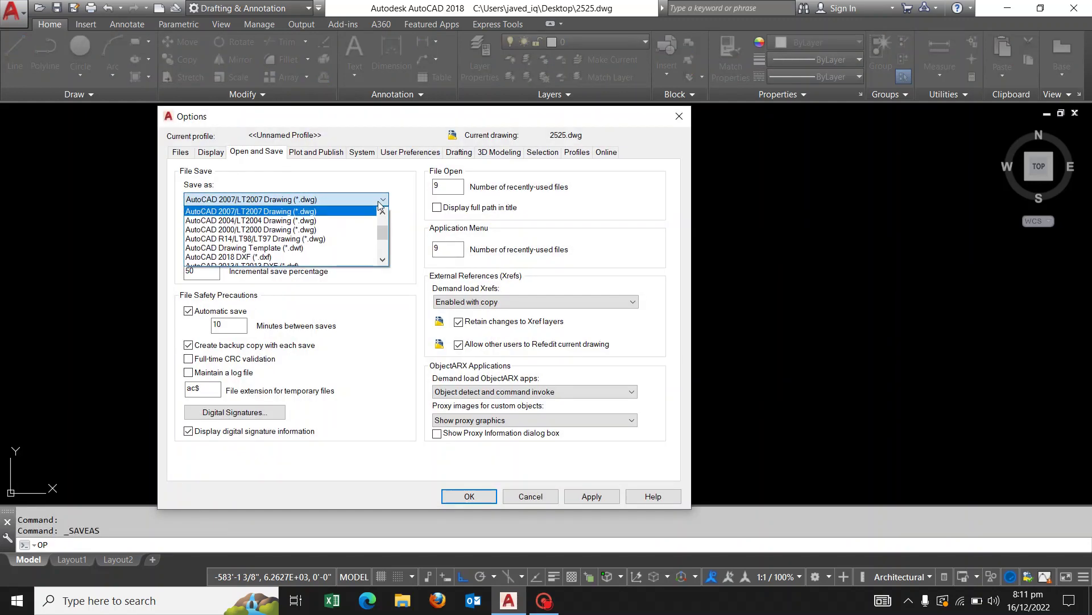
left_click(268, 220)
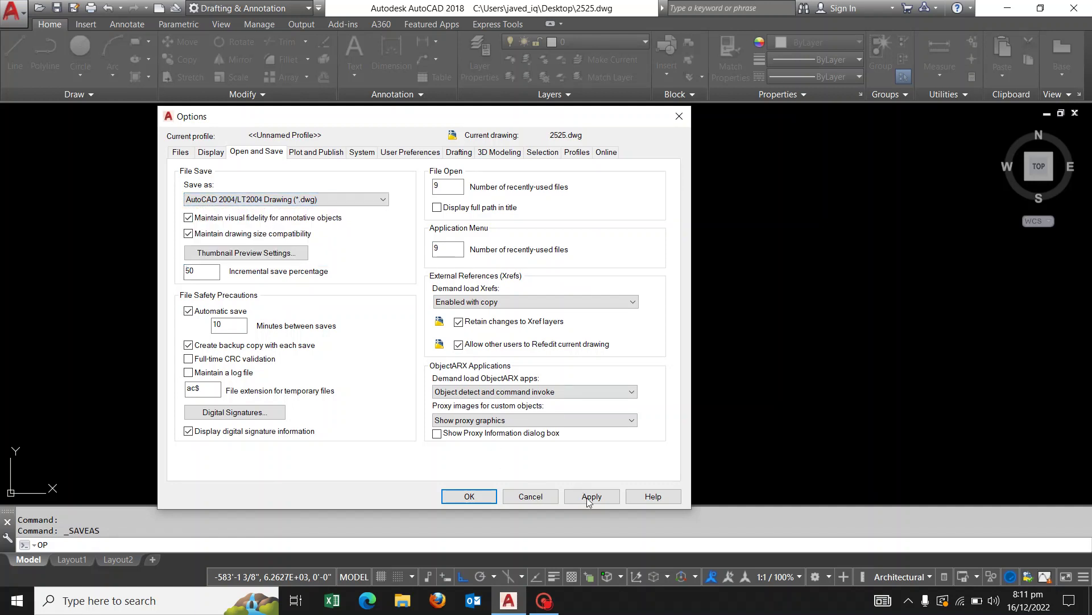
left_click(469, 497)
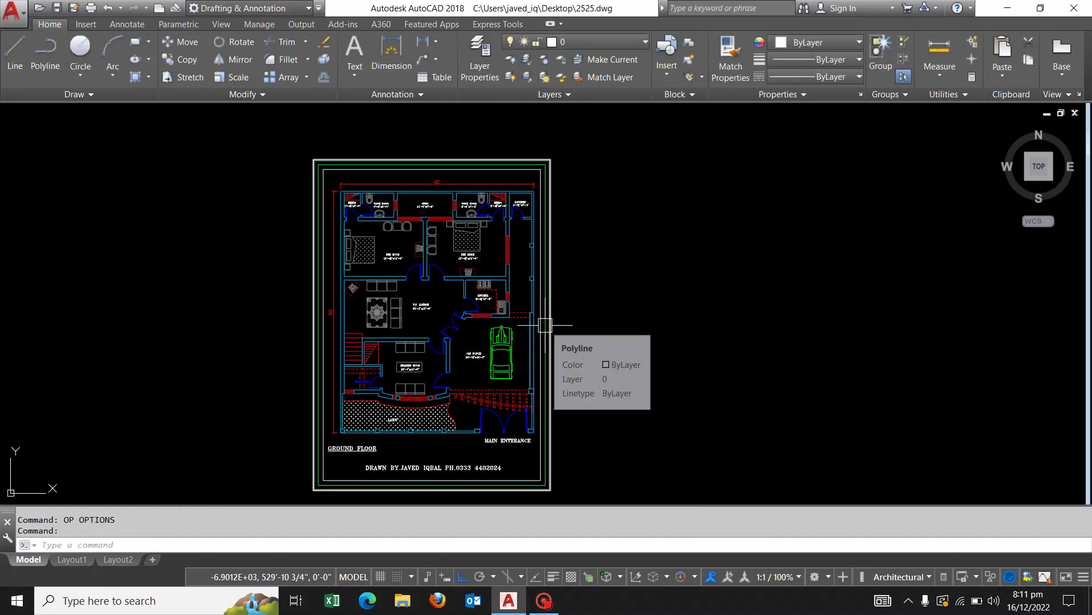
- Start Save As > Drawing from the application menu, targeting Desktop as 2525 in 2004 format
left_click(12, 9)
mouse_move(51, 183)
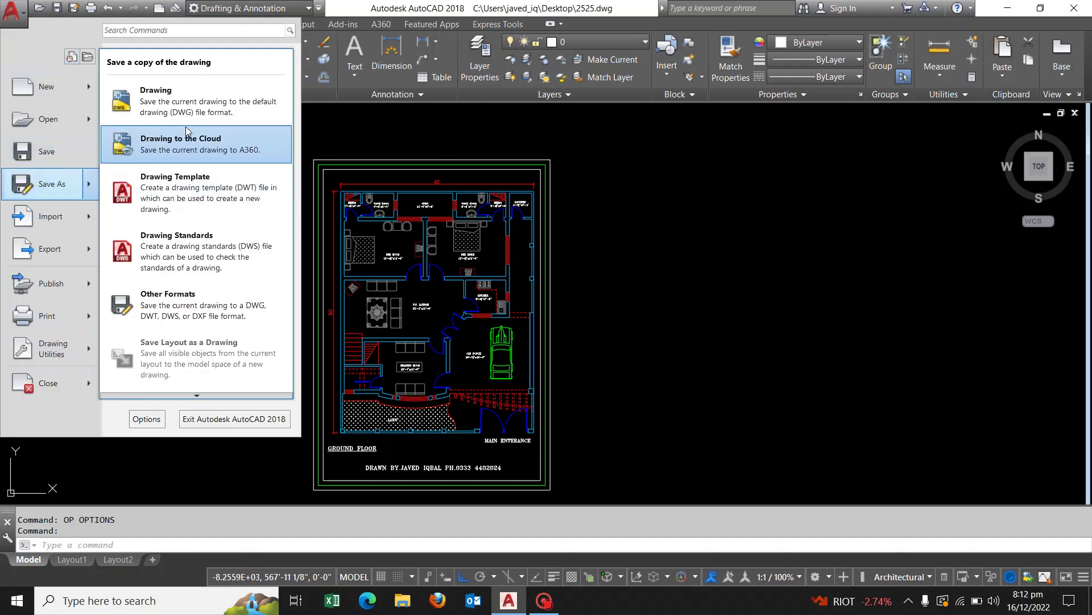
left_click(165, 100)
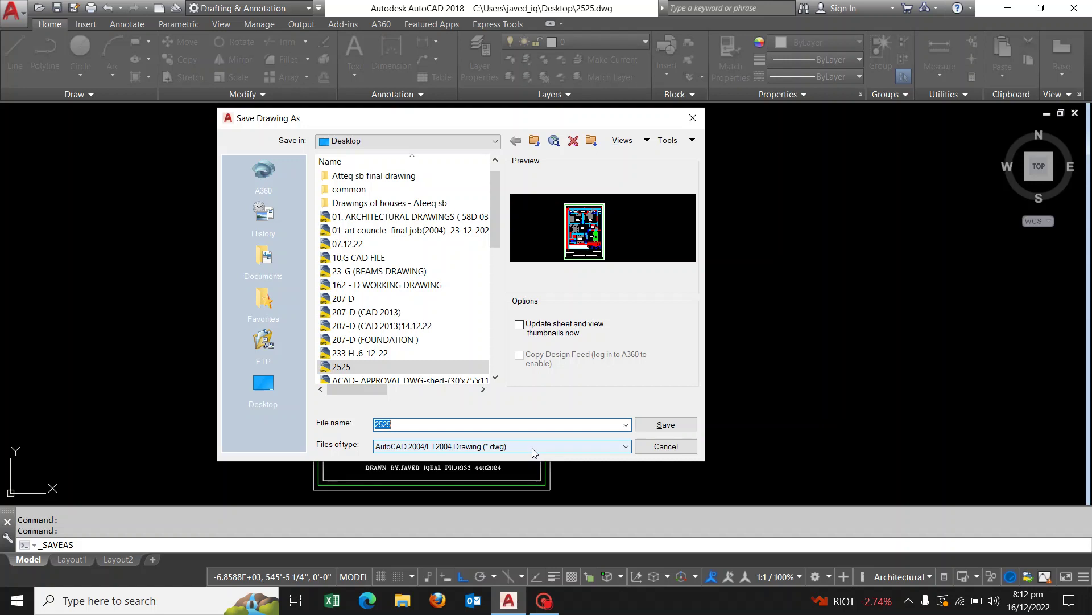
- Review the Files of type list without changes and cancel the Save Drawing As window
left_click(628, 446)
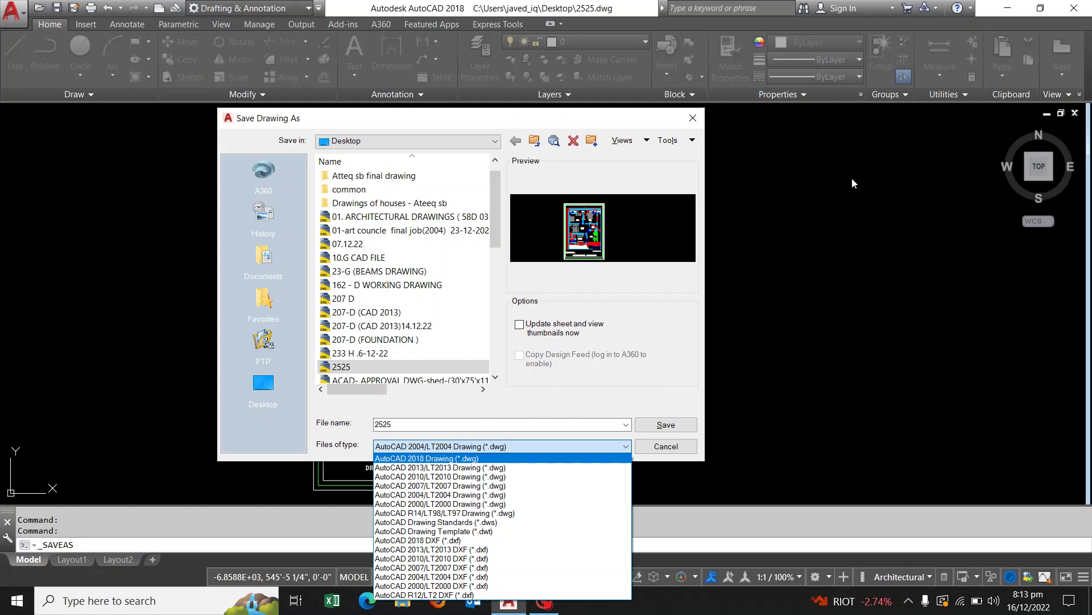
left_click(704, 124)
left_click(702, 121)
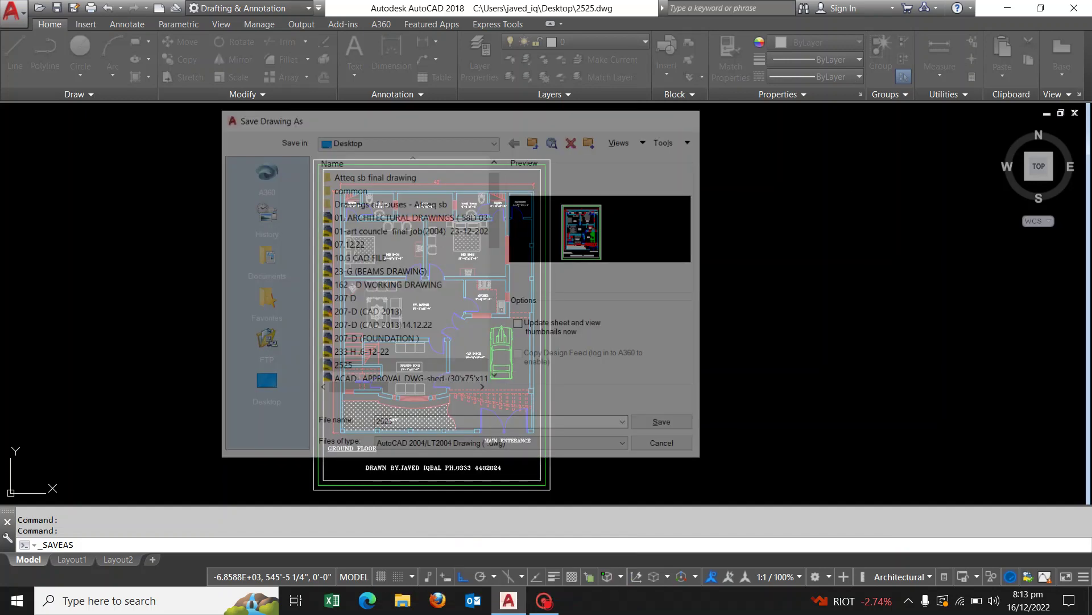
- Reopen Options and confirm the Save as list still shows AutoCAD 2004/LT2004 Drawing
type("OP")
key("Return")
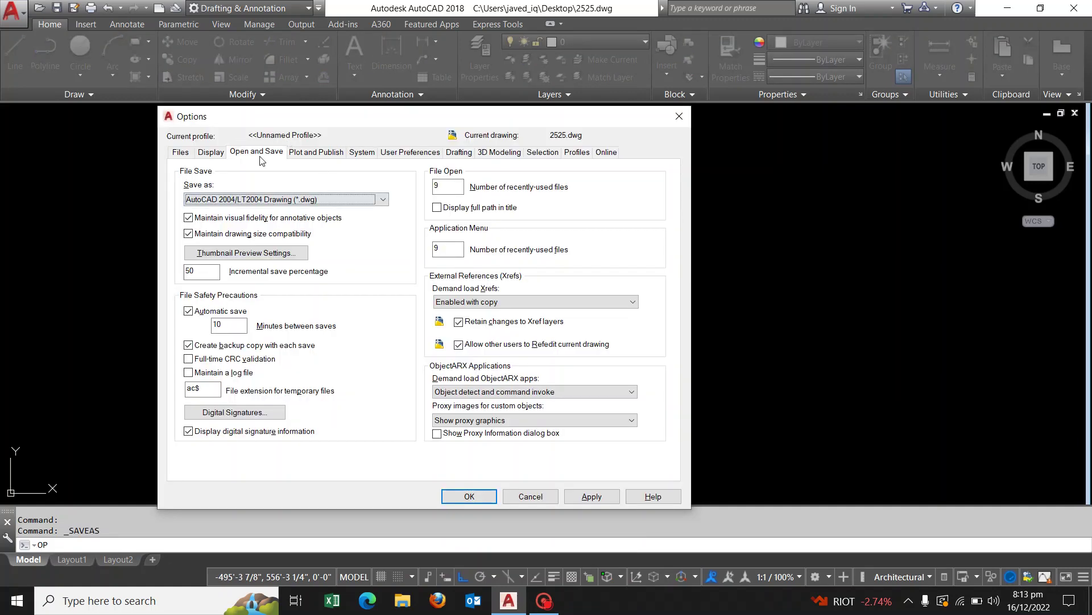
left_click(382, 200)
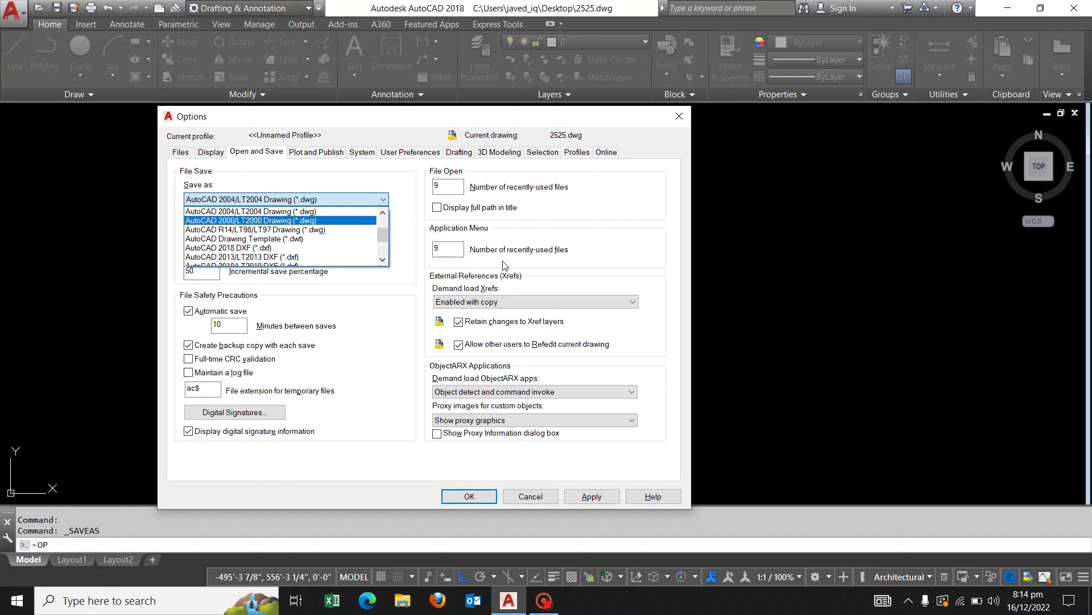
left_click(421, 116)
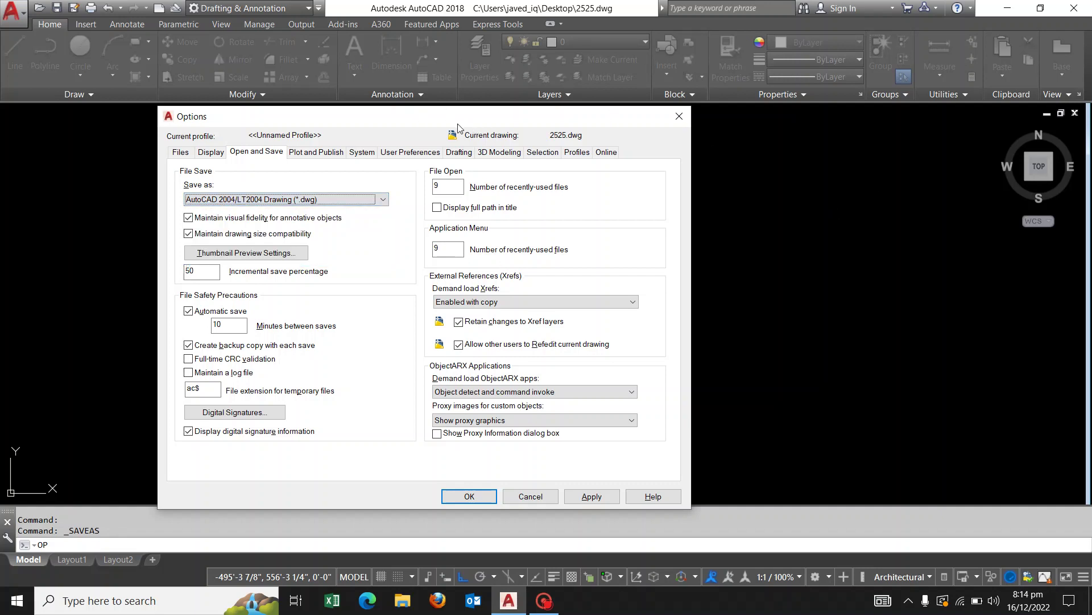
left_click_drag(427, 117, 440, 117)
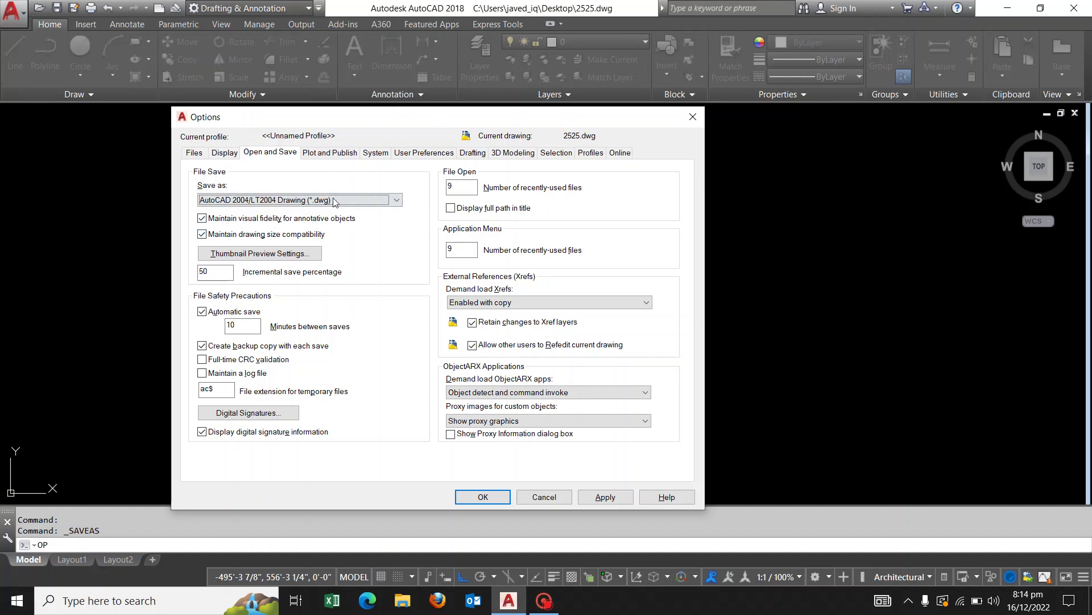
- Make AutoCAD 2010/LT2010 Drawing (*.dwg) the default save format, apply it, and close Options
left_click(397, 202)
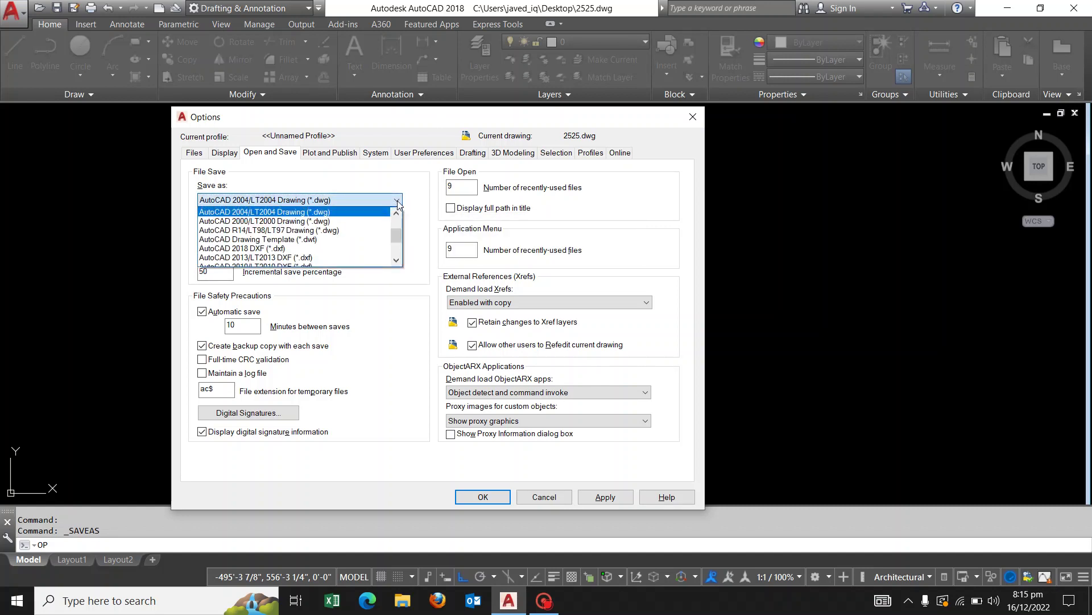
mouse_move(396, 200)
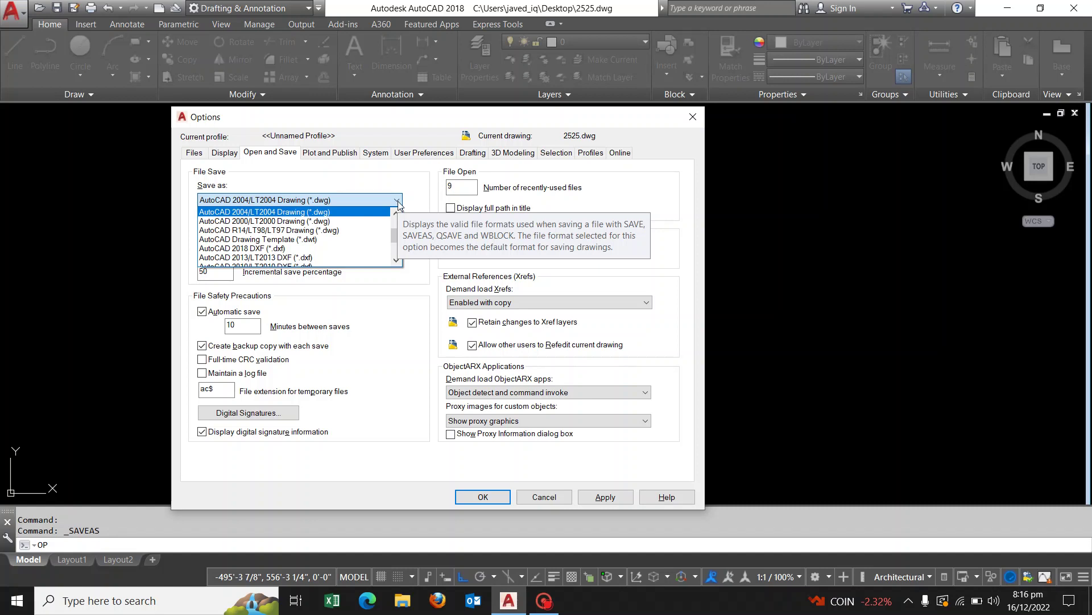
left_click(397, 214)
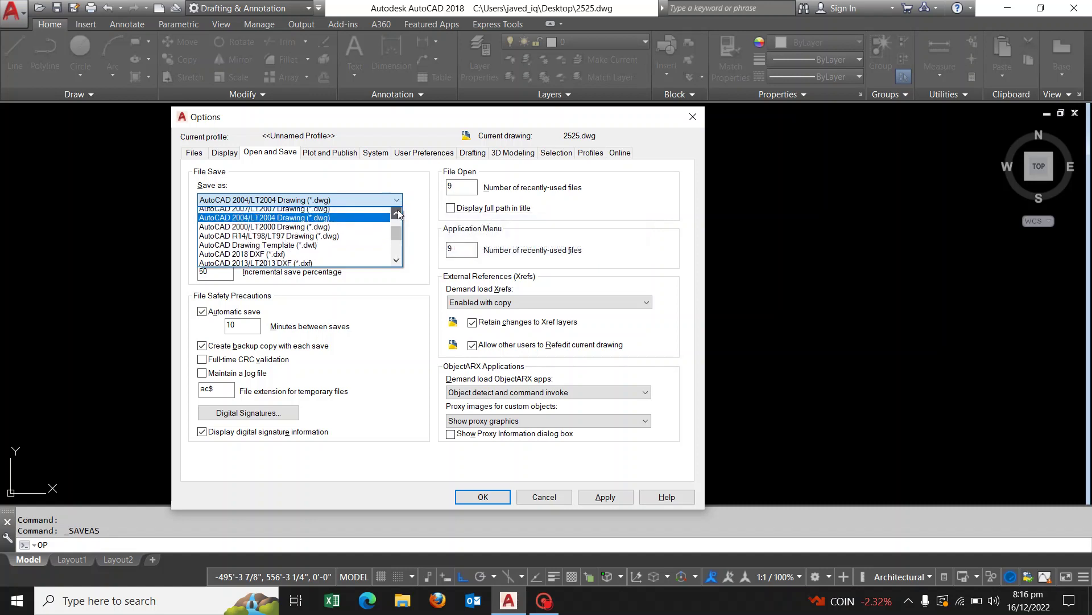
left_click(398, 213)
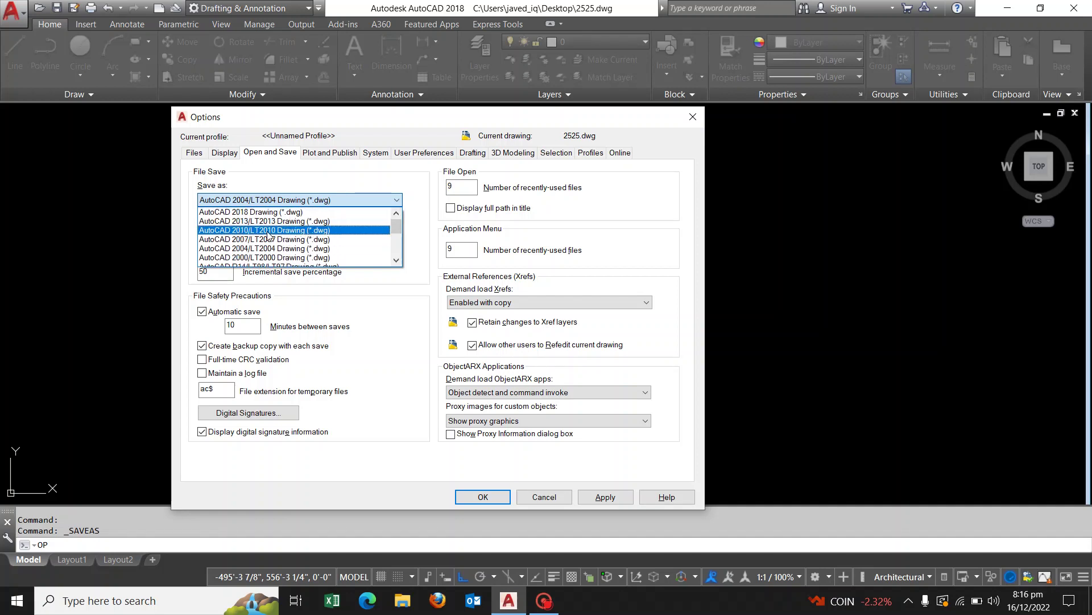
left_click(268, 230)
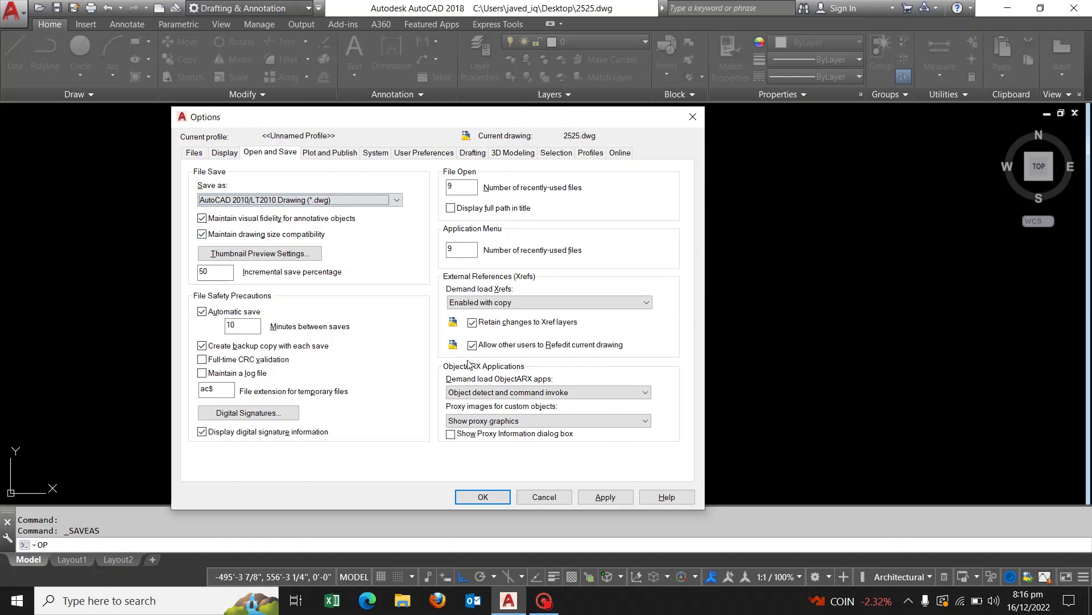
left_click(592, 498)
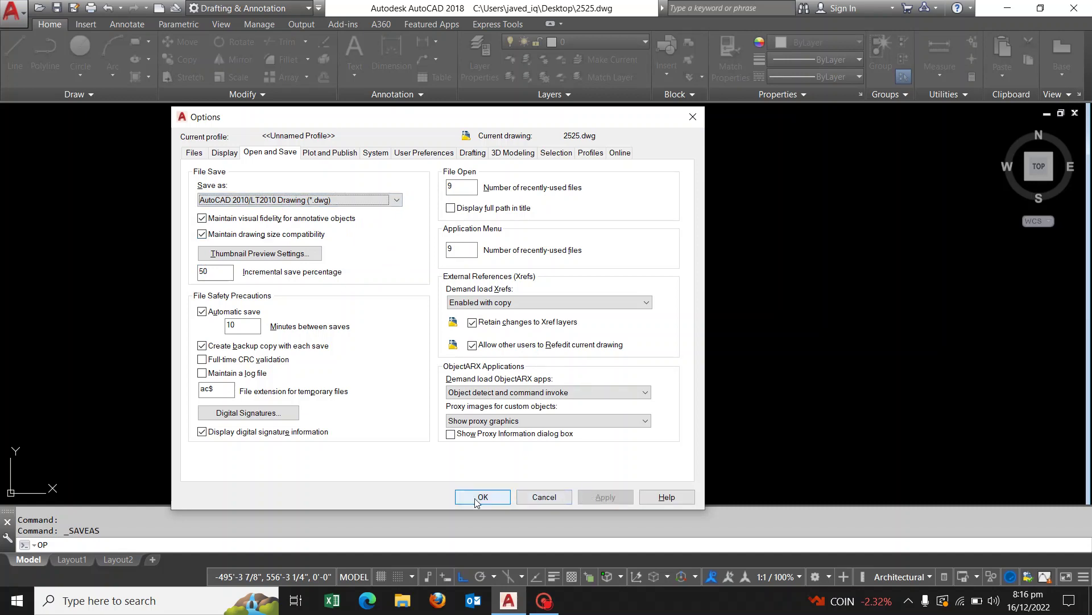
left_click(483, 498)
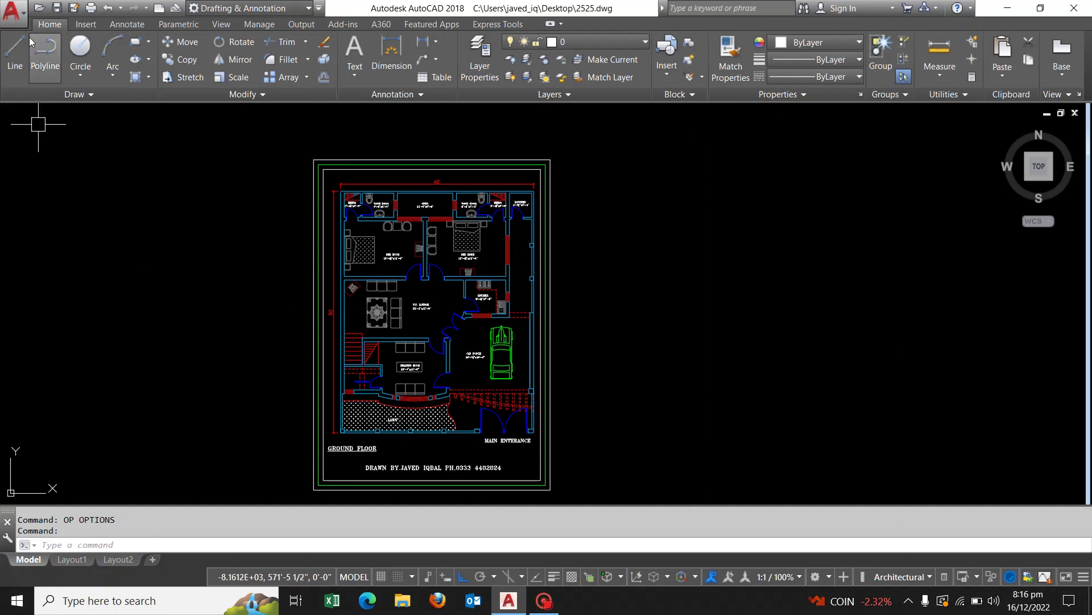
- Save the drawing as 3636 in AutoCAD 2010/LT2010 Drawing format
left_click(8, 13)
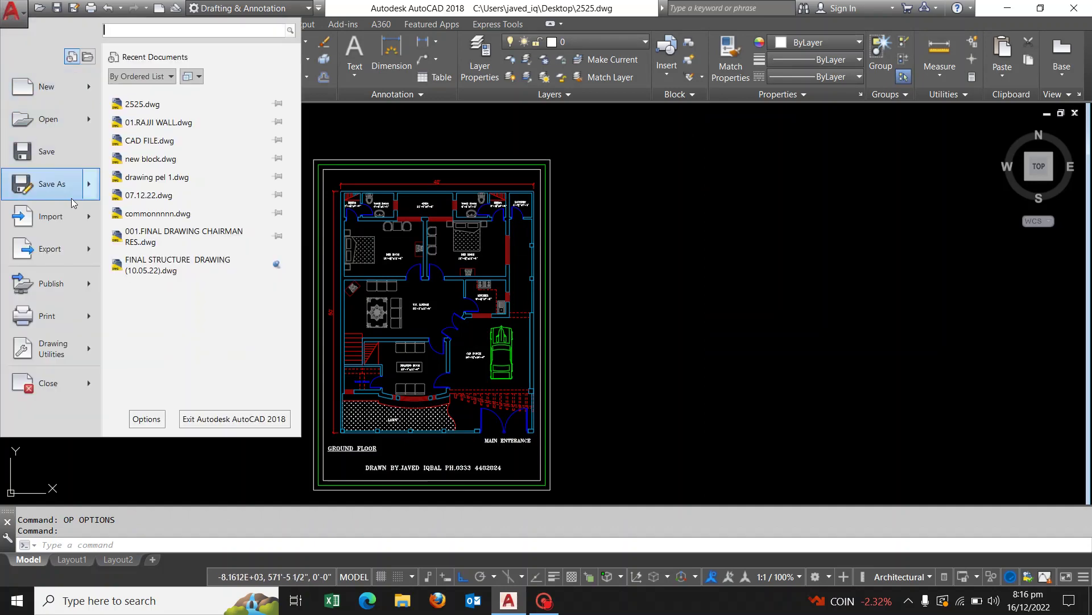
left_click(52, 184)
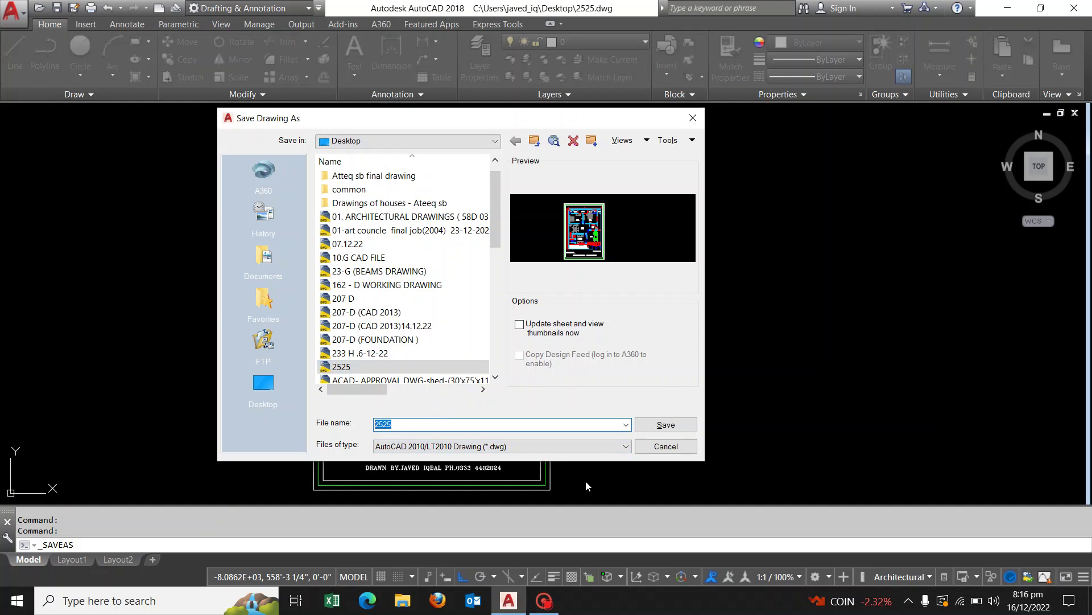
left_click(459, 426)
left_click_drag(459, 427, 300, 421)
type("3")
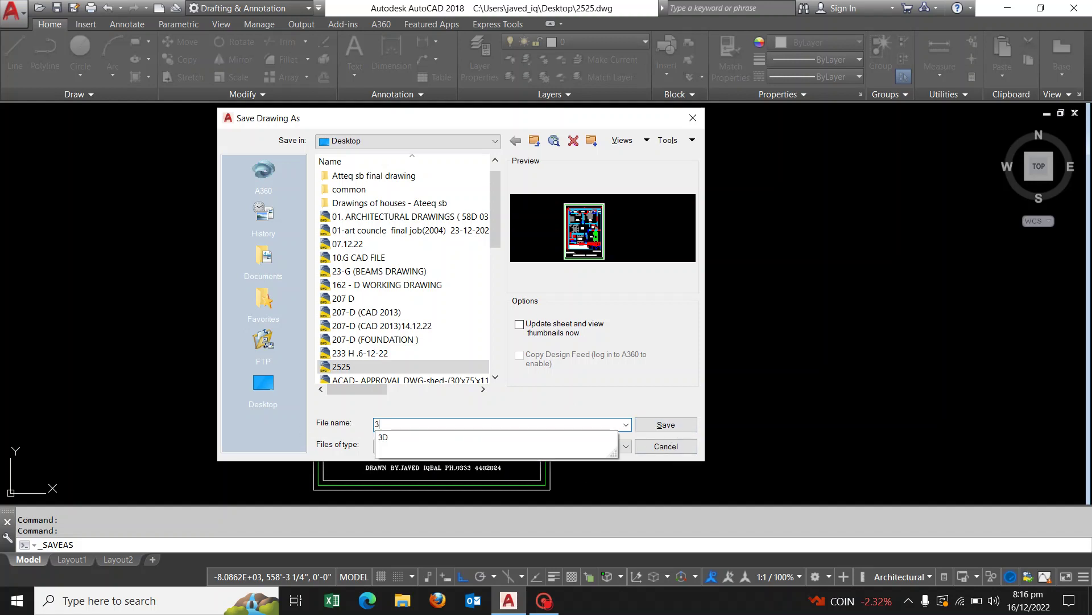
type("636")
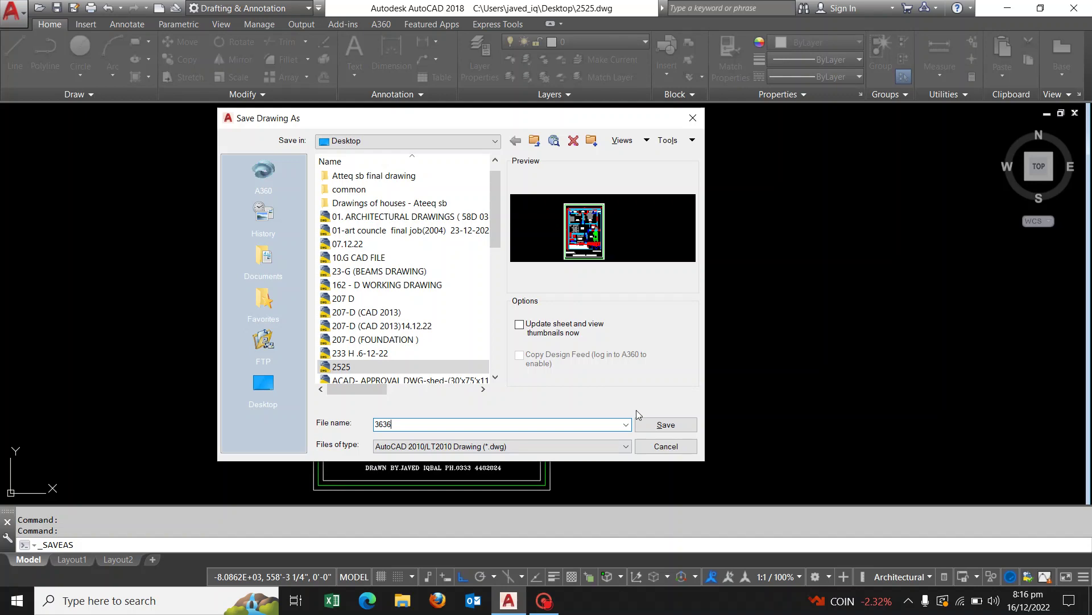
left_click(677, 432)
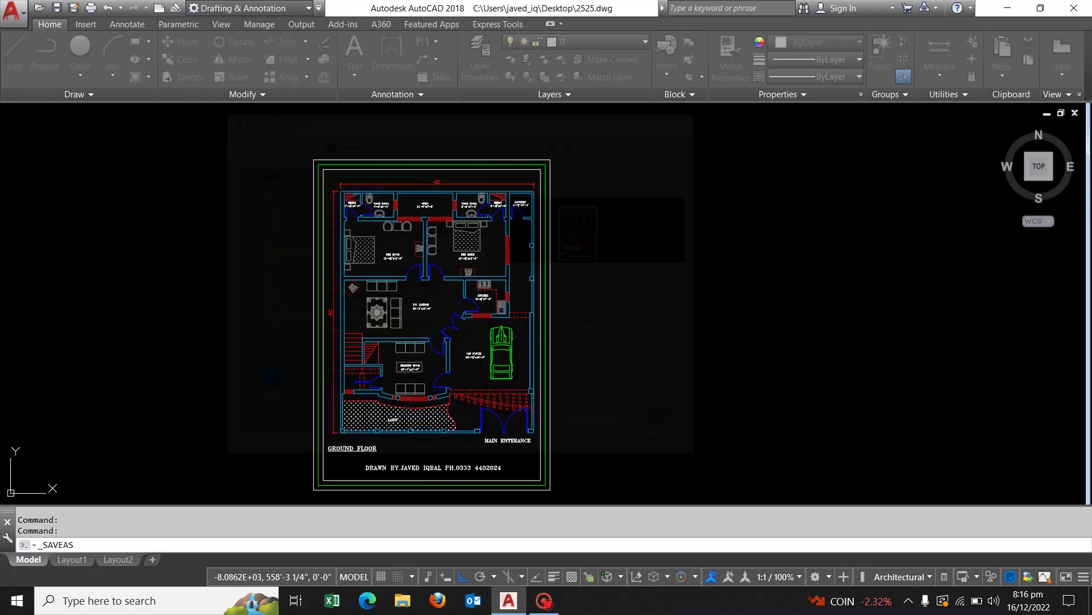
- Show the desktop and move the 3636 drawing icon just below 2525
key("super+d")
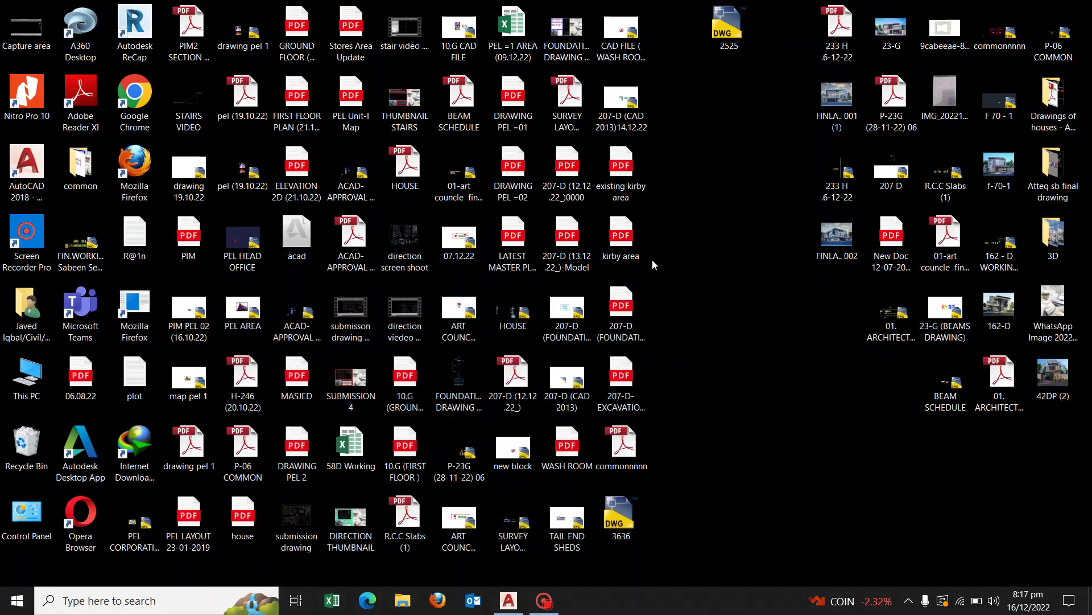
left_click_drag(622, 515, 734, 100)
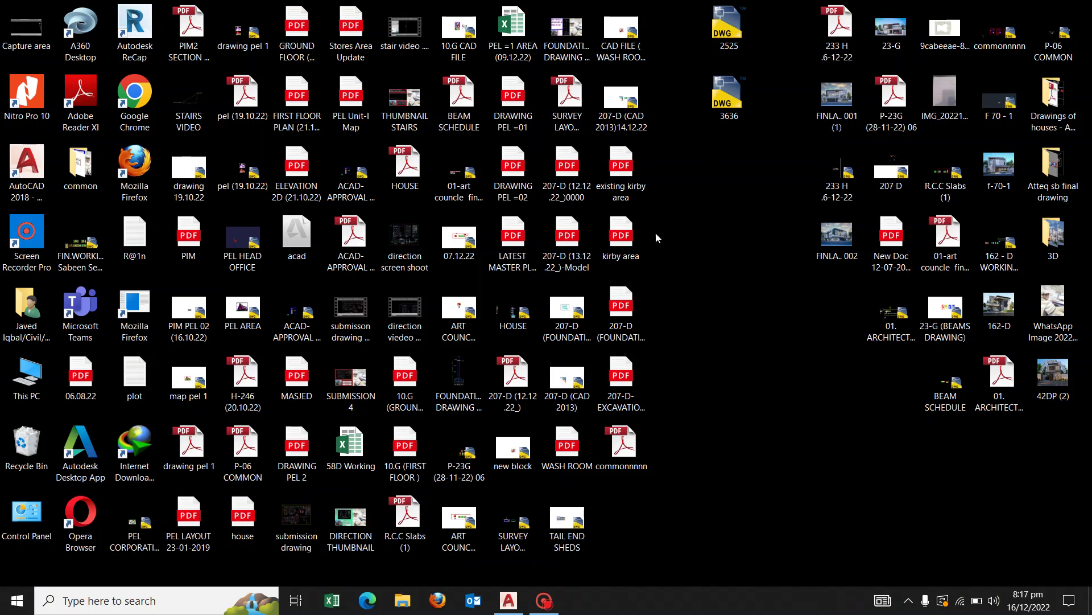
mouse_move(507, 600)
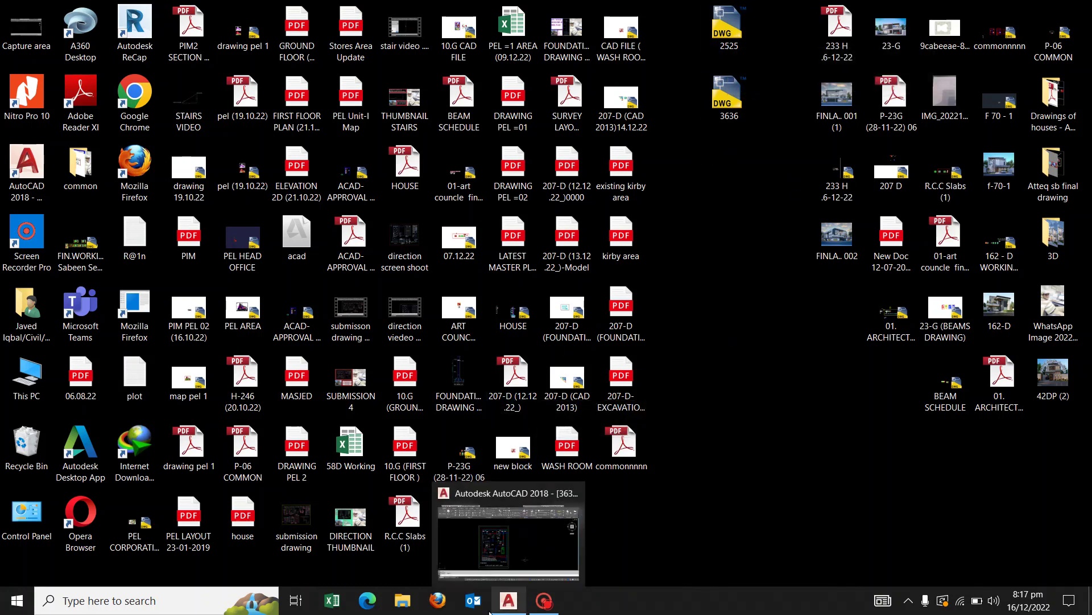
- Restore the AutoCAD window with the 3636 floor plan and pan it slightly
left_click(503, 572)
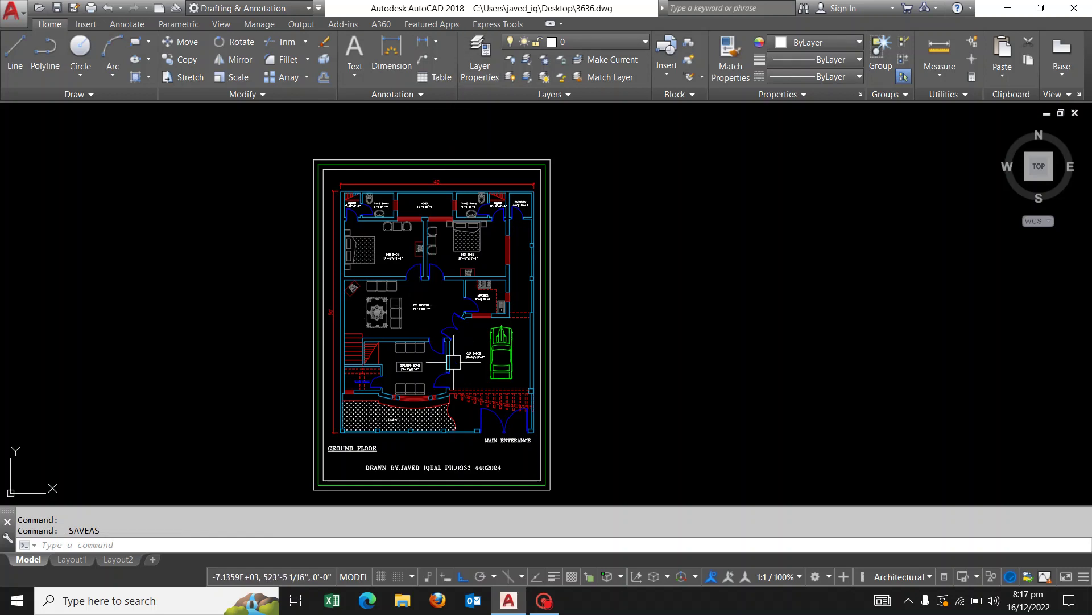
middle_click_drag(459, 366, 502, 333)
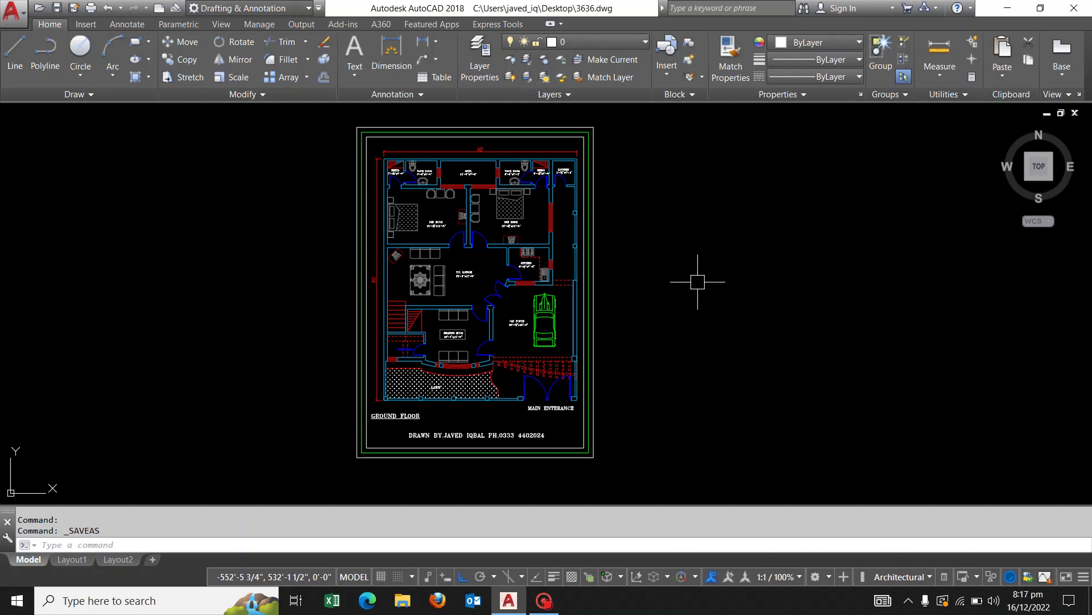
type("OP")
key("Return")
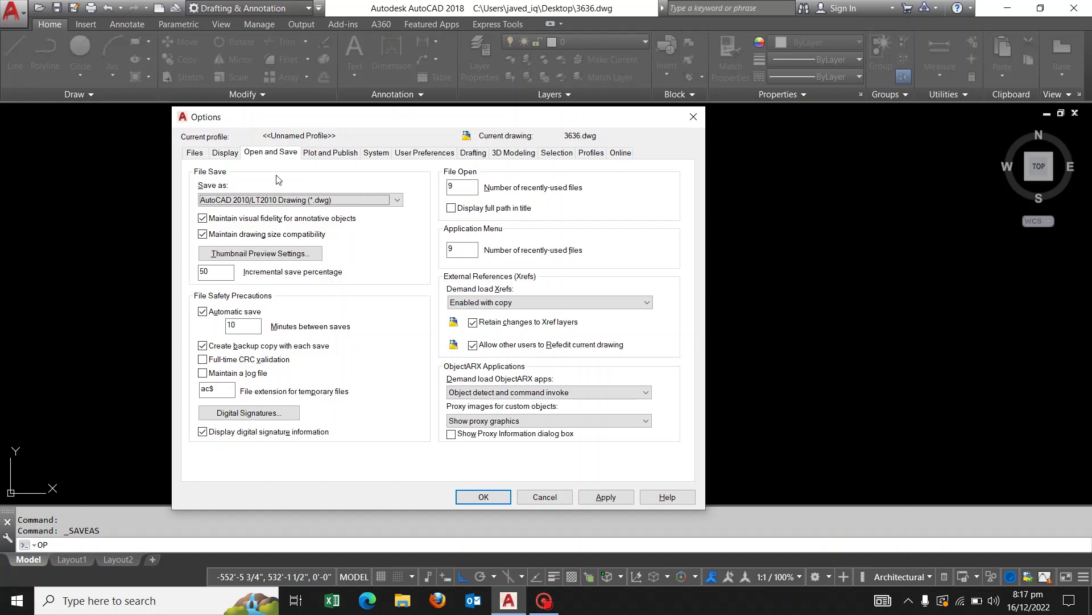
left_click(397, 200)
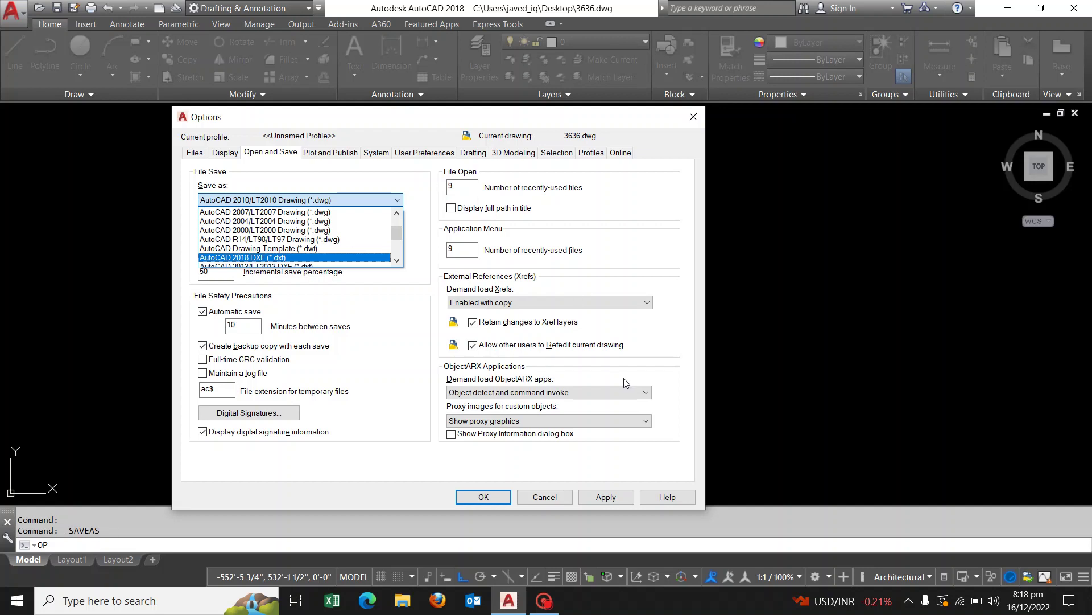
left_click(398, 117)
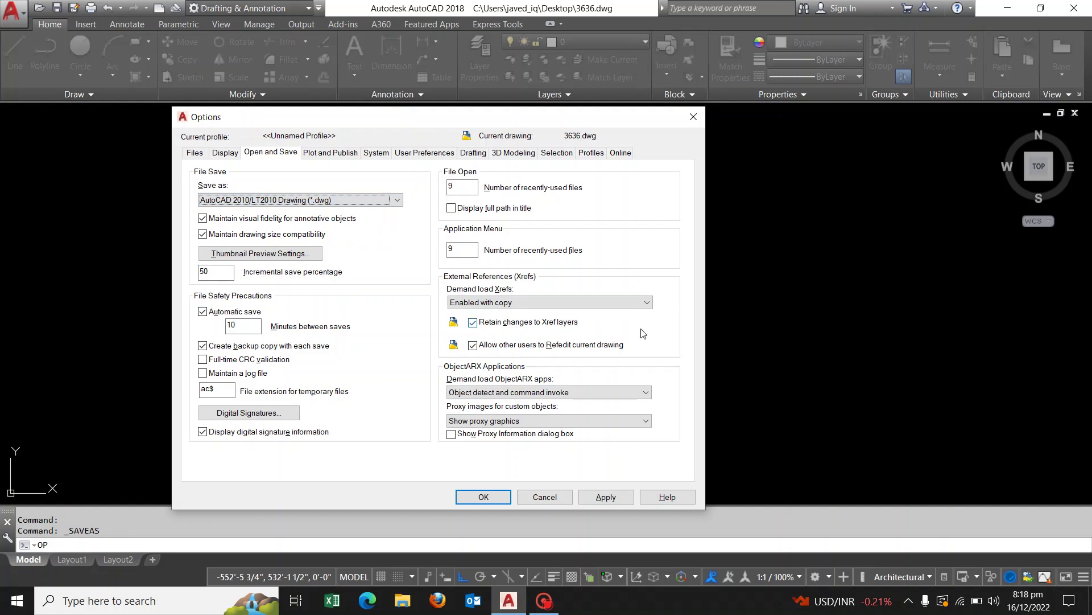
mouse_move(546, 322)
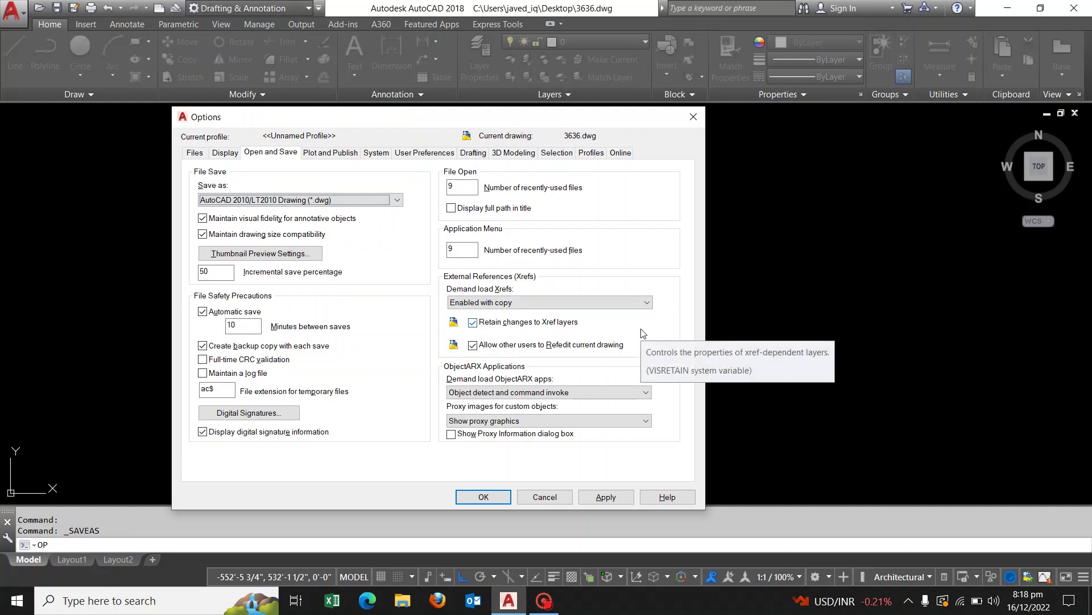
left_click(484, 496)
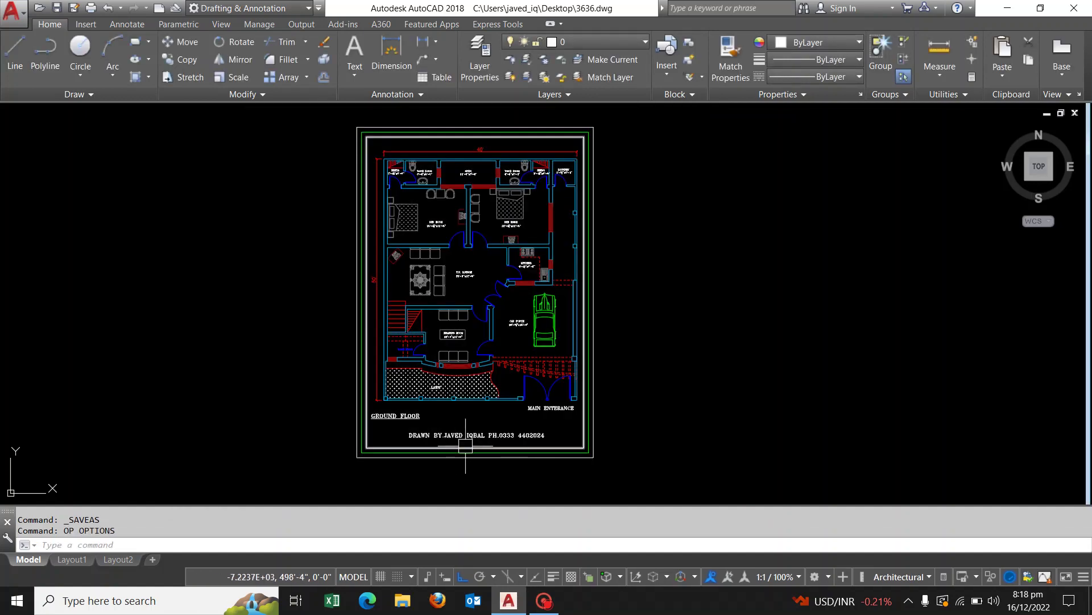
scroll(483, 446, "up", 8)
scroll(589, 406, "up", 2)
middle_click_drag(651, 391, 300, 434)
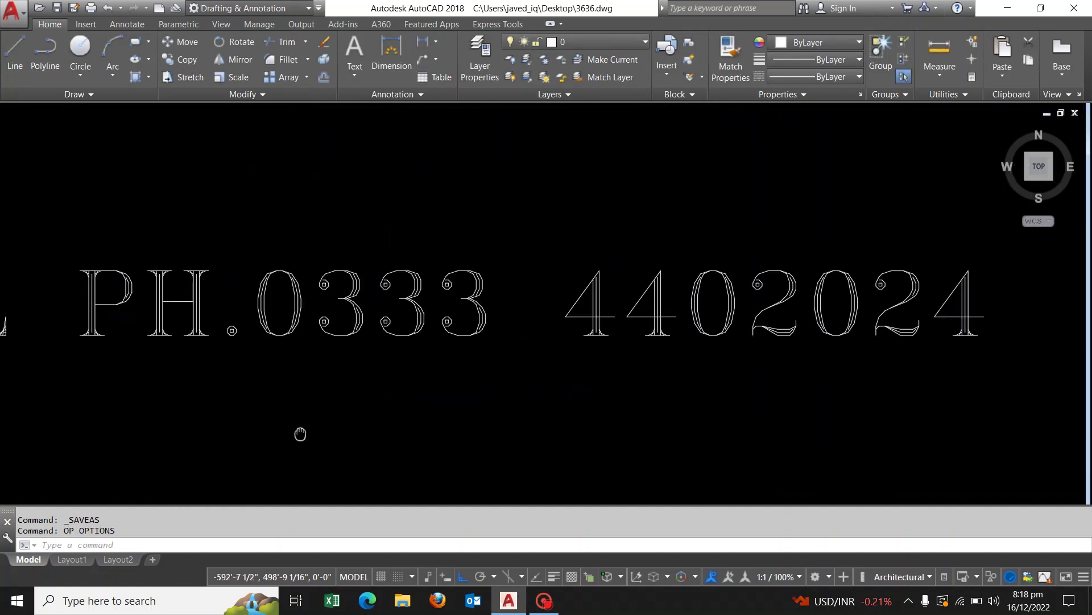
scroll(360, 395, "down", 2)
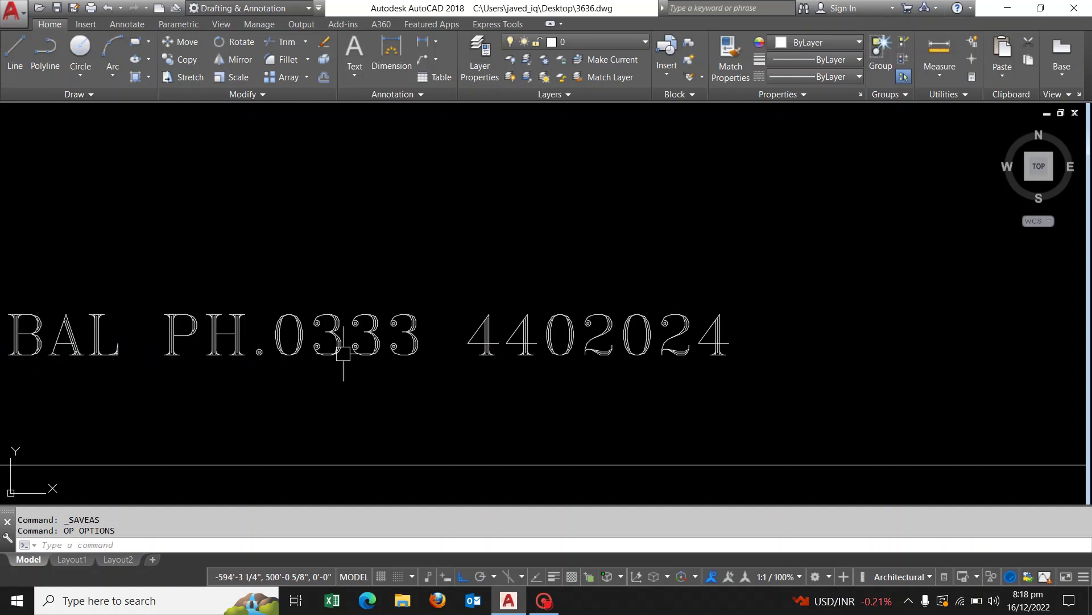
left_click(239, 268)
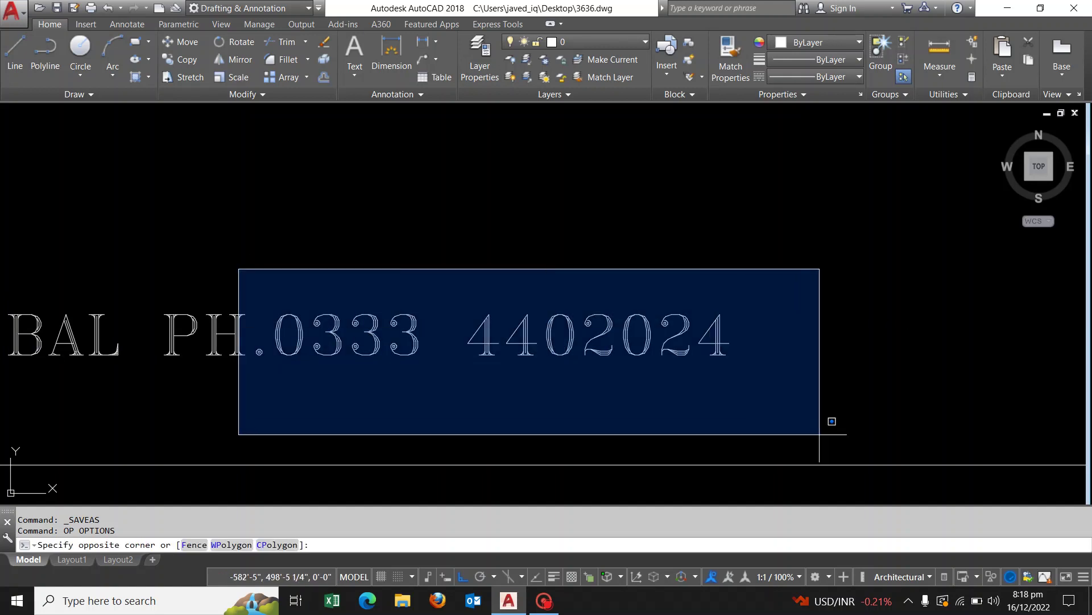
left_click(231, 398)
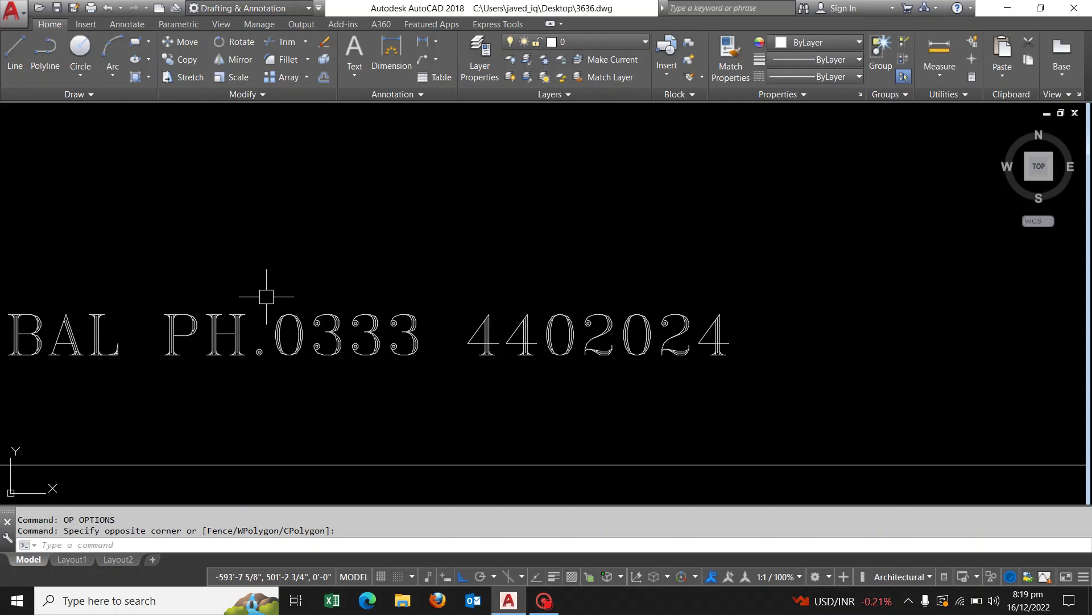
scroll(516, 361, "down", 2)
scroll(524, 370, "down", 6)
scroll(516, 349, "up", 2)
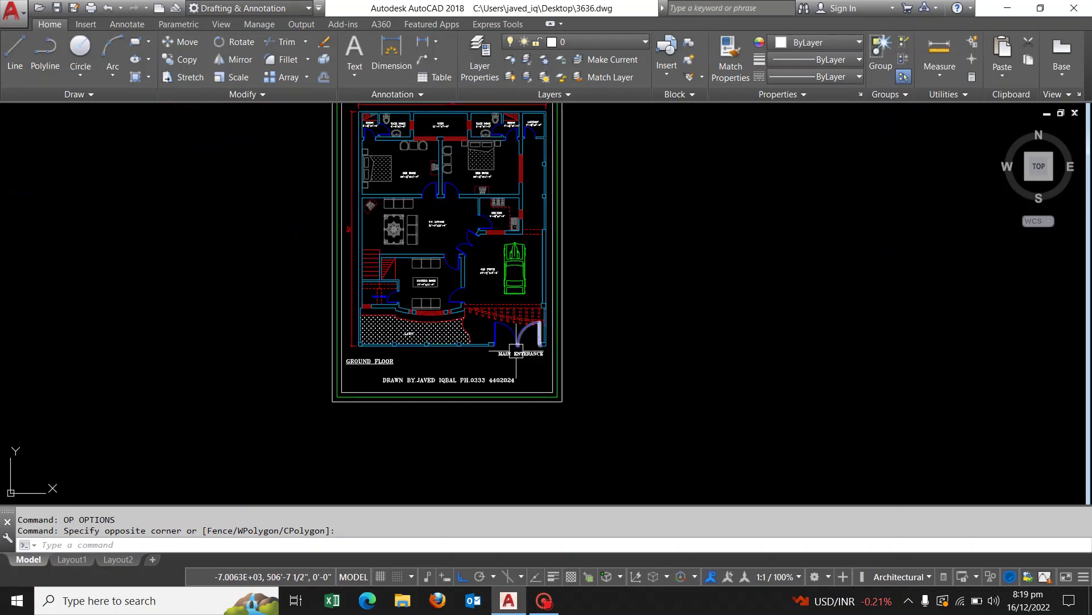
middle_click_drag(493, 325, 497, 377)
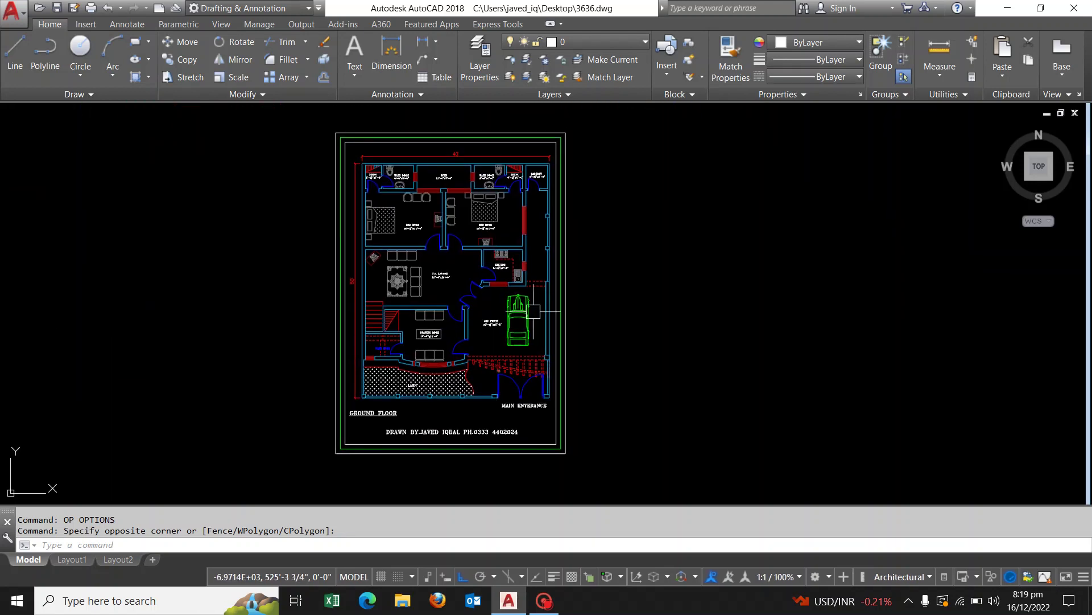
middle_click_drag(509, 306, 517, 324)
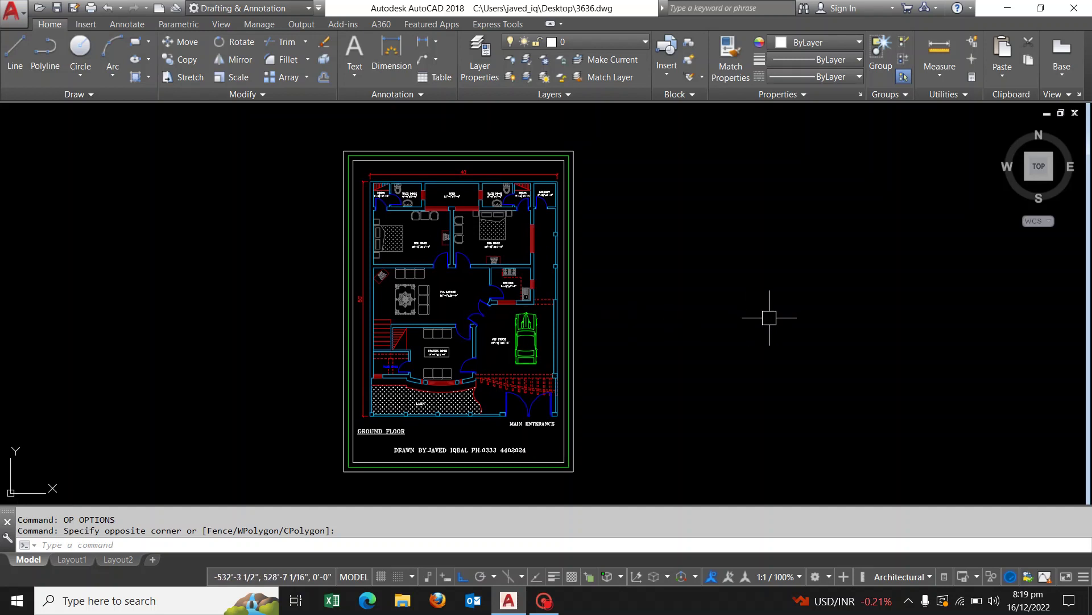